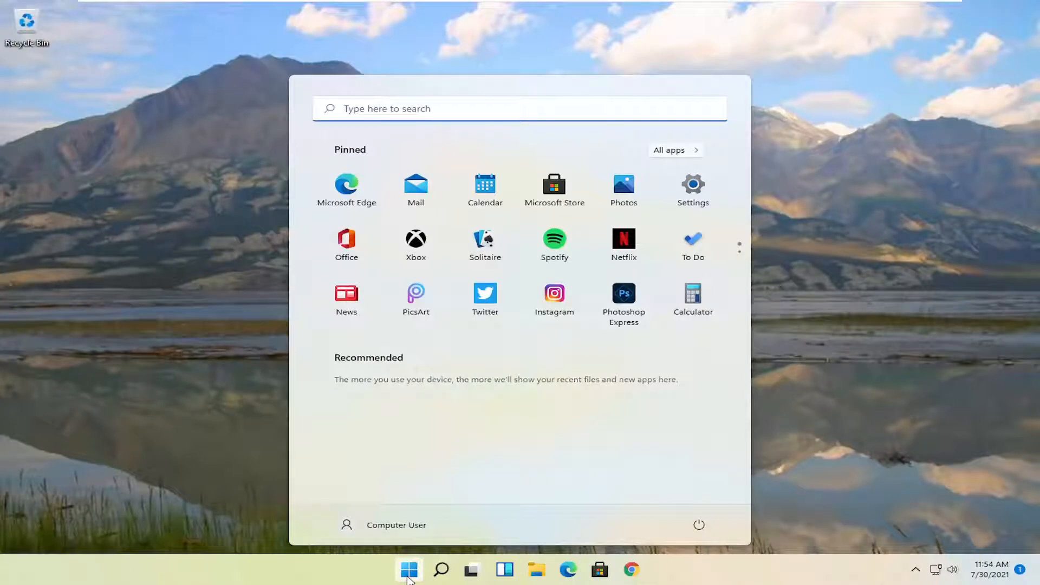
- Search for Registry Editor, run it as administrator and allow it to make changes to the device
{"action": "type", "text": "regis"}
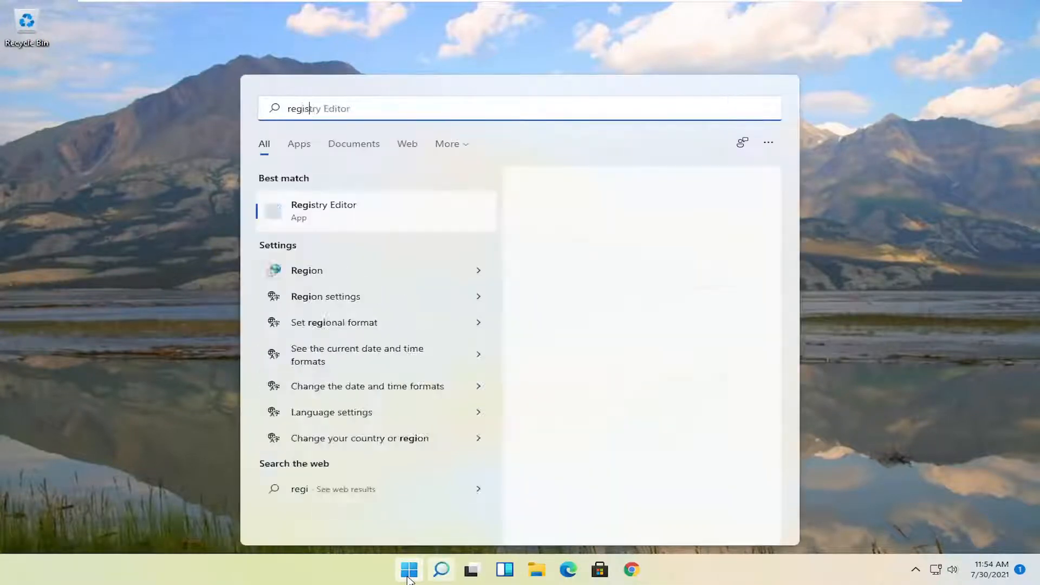
{"action": "type", "text": "try editor"}
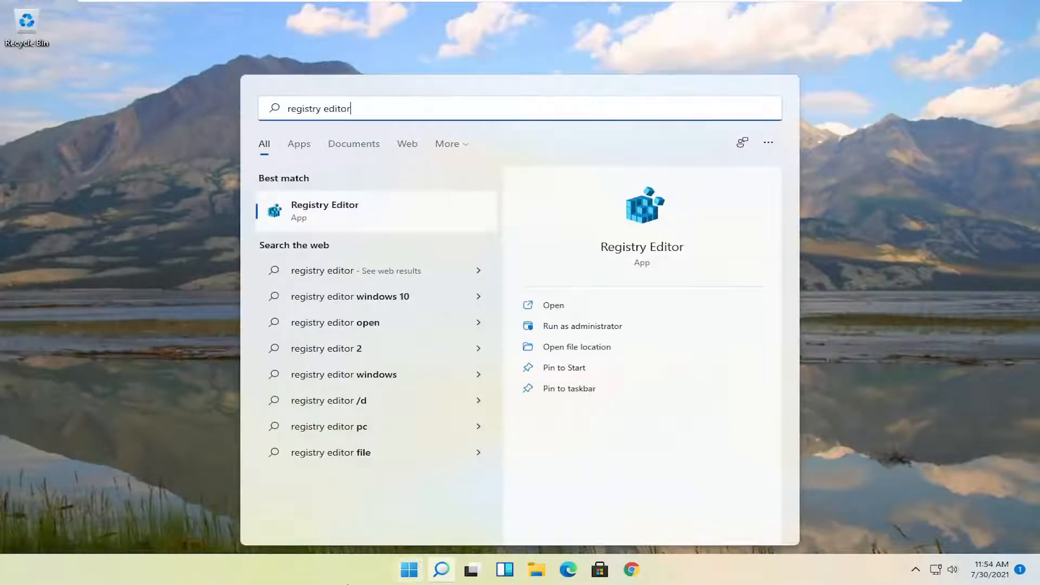
{"action": "right_click", "coordinate": [317, 212]}
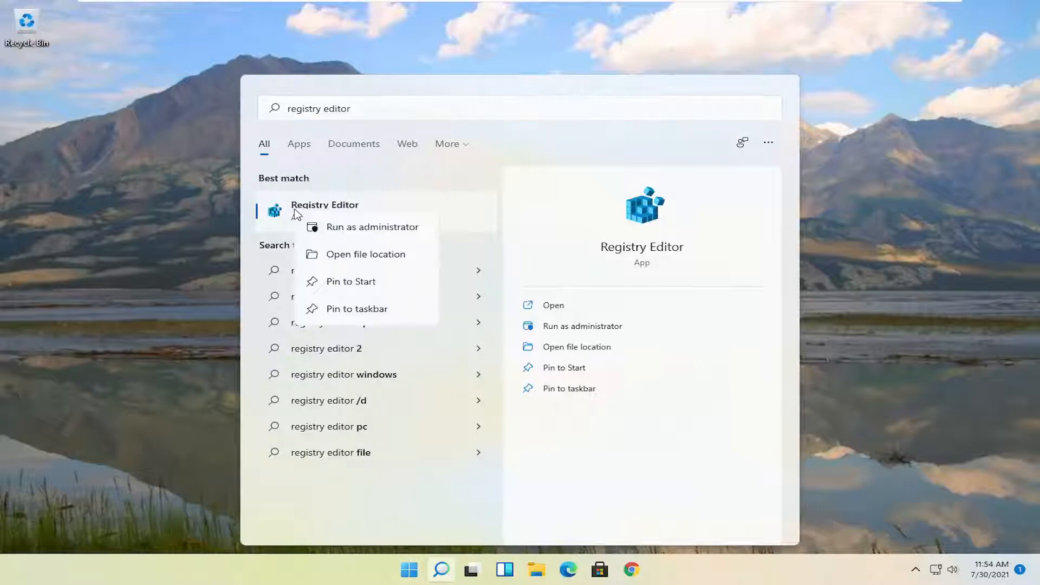
{"action": "left_click", "coordinate": [376, 228]}
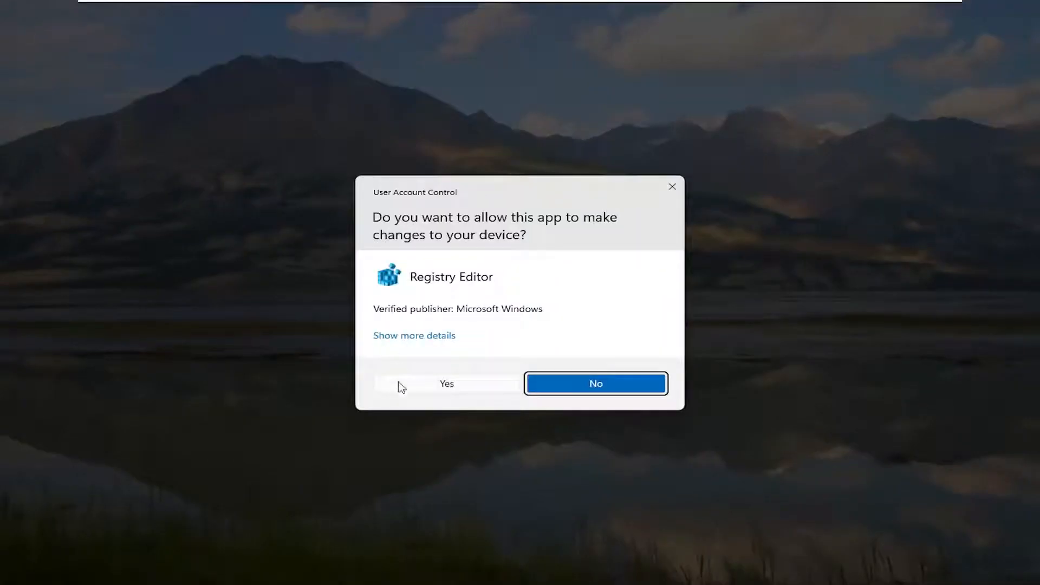
{"action": "left_click", "coordinate": [455, 386]}
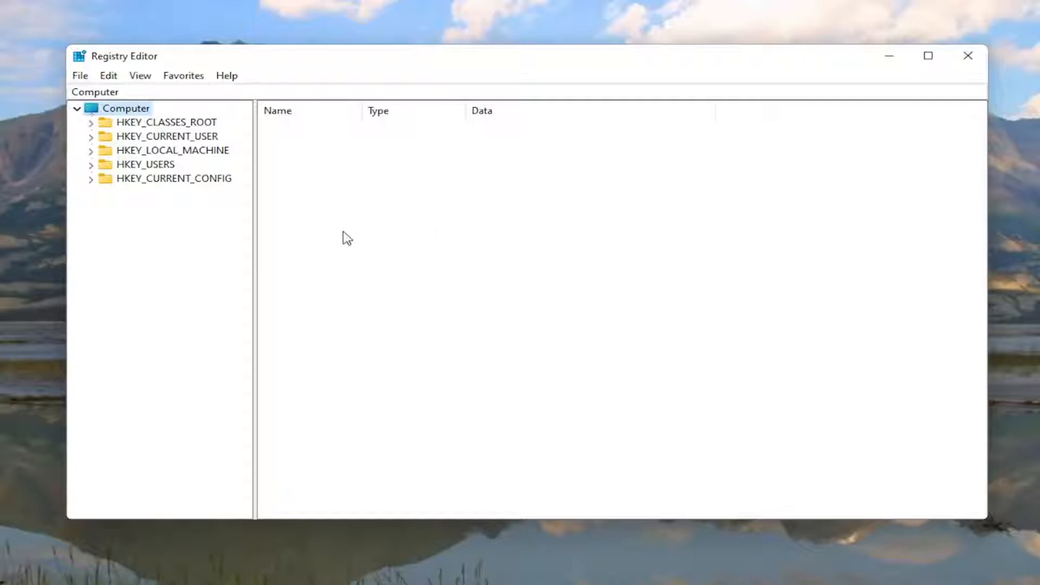
- Bring up the export of the entire registry with the Desktop as save location, and cancel it
{"action": "left_click", "coordinate": [81, 76]}
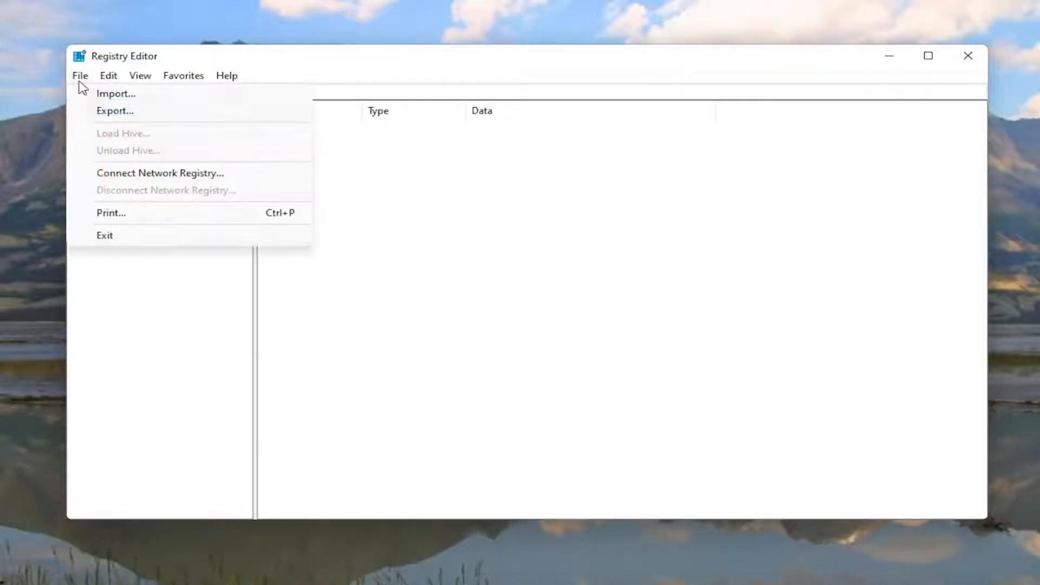
{"action": "left_click", "coordinate": [93, 113]}
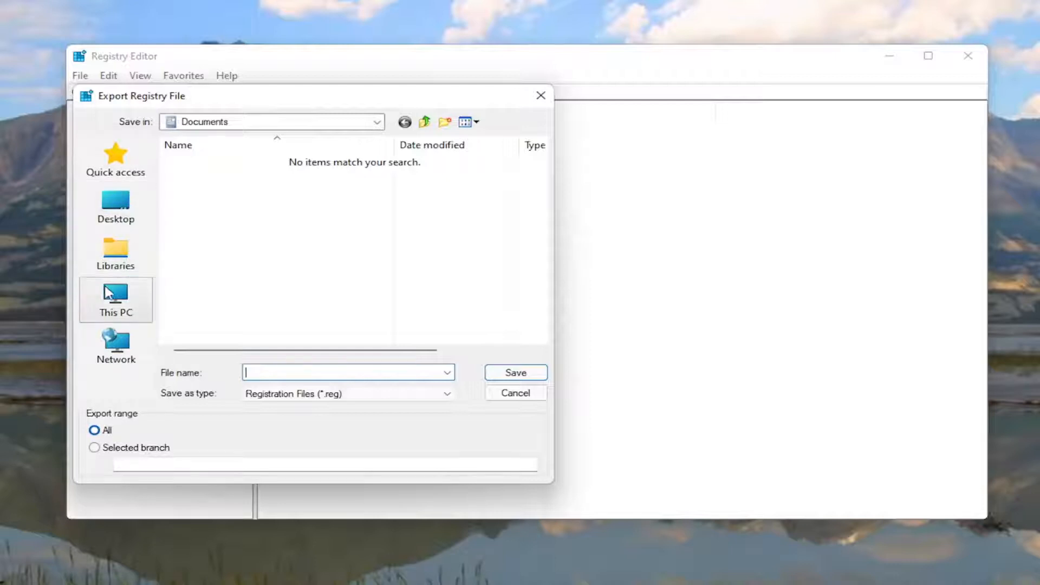
{"action": "left_click", "coordinate": [109, 207]}
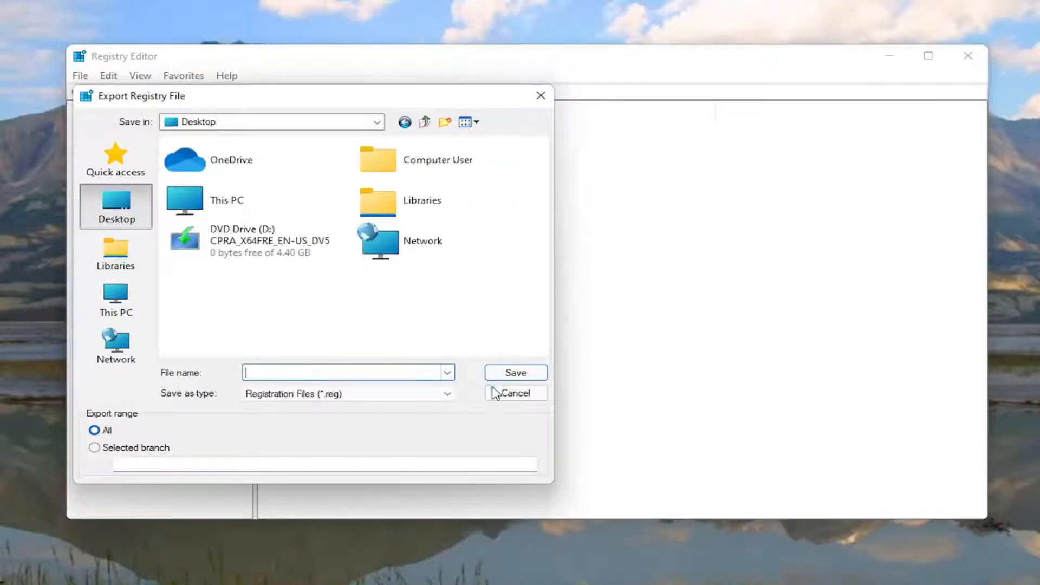
{"action": "left_click", "coordinate": [512, 396]}
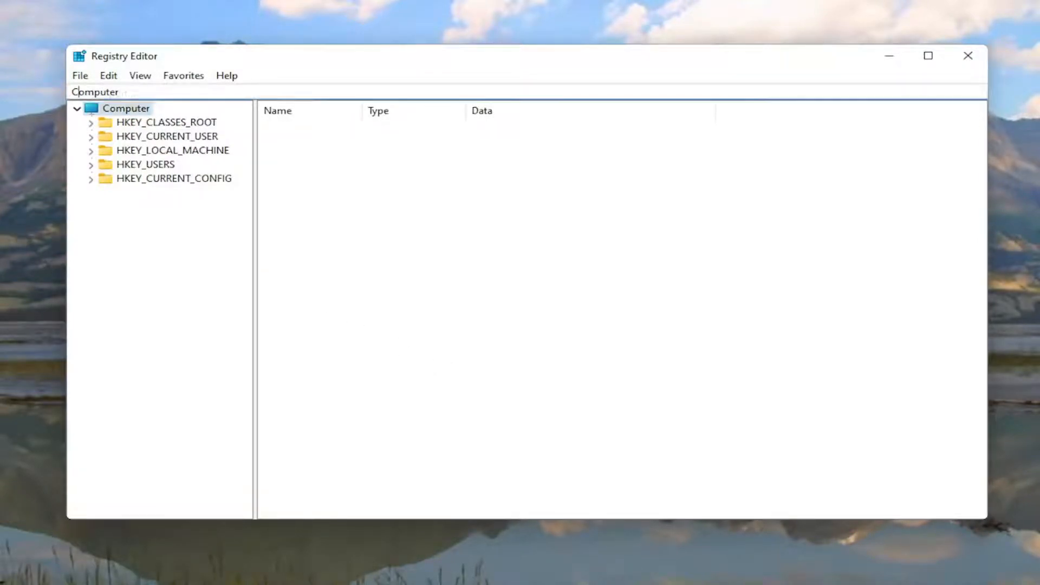
- Bring up the registry file import with the Desktop as source folder, and cancel it
{"action": "left_click", "coordinate": [81, 80]}
{"action": "left_click", "coordinate": [104, 95]}
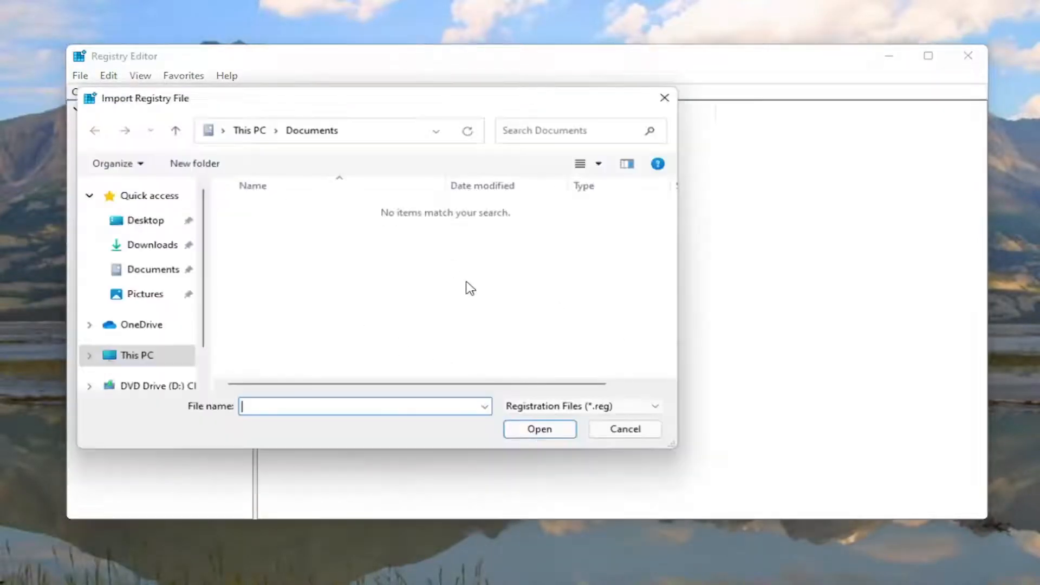
{"action": "left_click", "coordinate": [112, 222]}
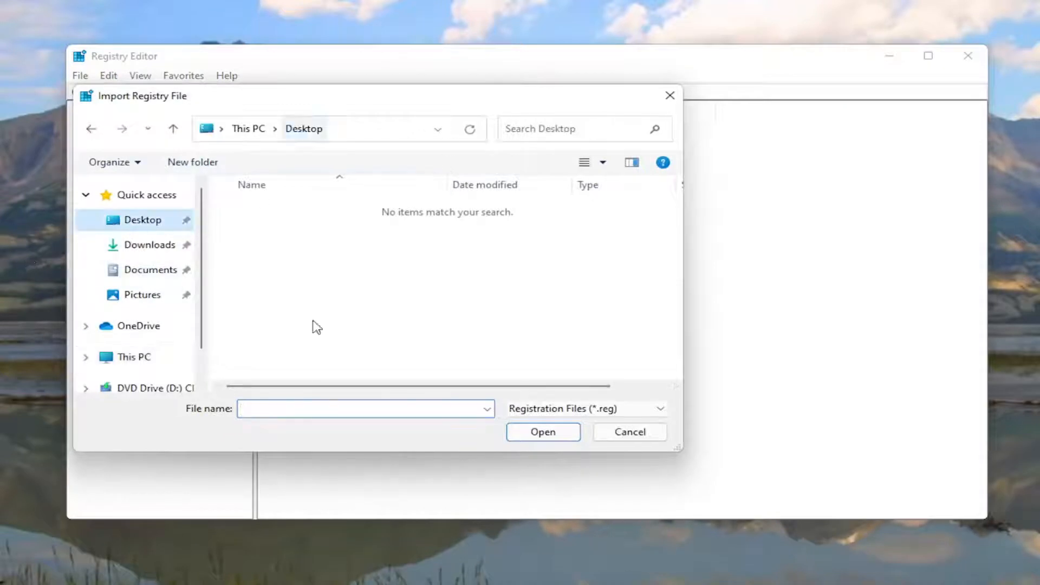
{"action": "left_click", "coordinate": [639, 437]}
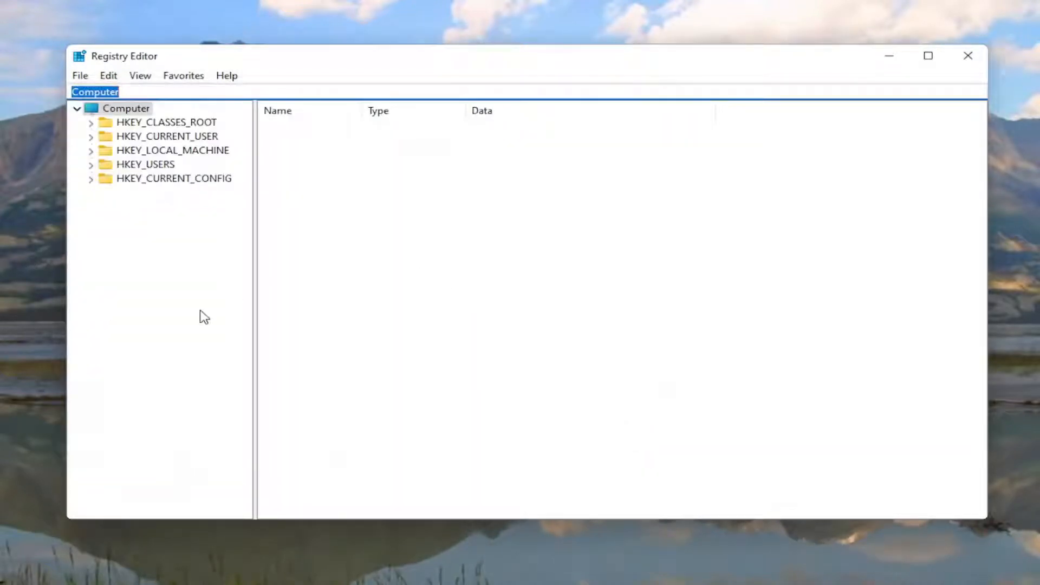
{"action": "left_click", "coordinate": [199, 310]}
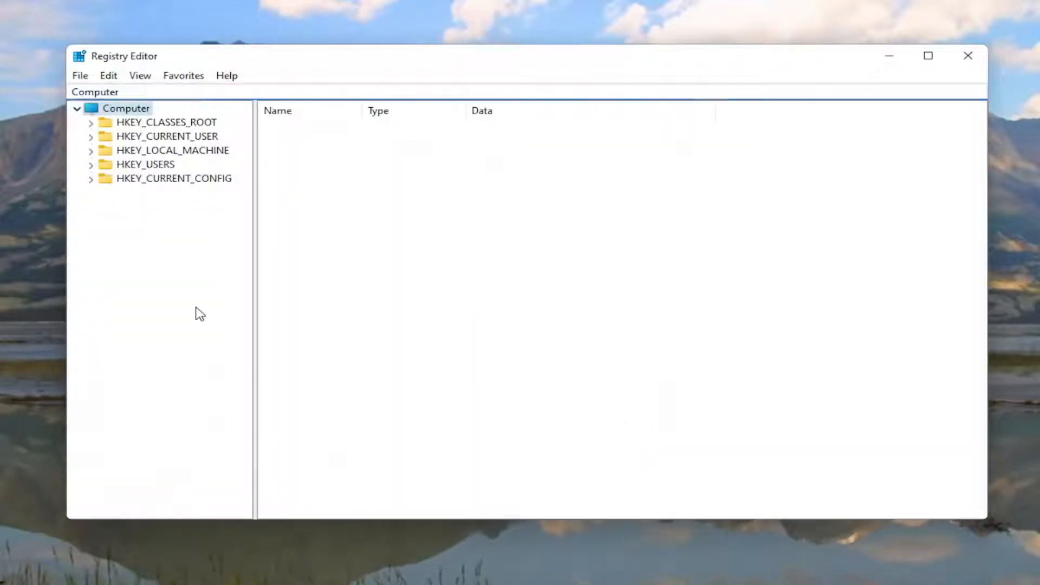
- Navigate to the registry key HKEY_LOCAL_MACHINE\SYSTEM\ControlSet001\Services\Ndu
{"action": "left_click", "coordinate": [175, 153]}
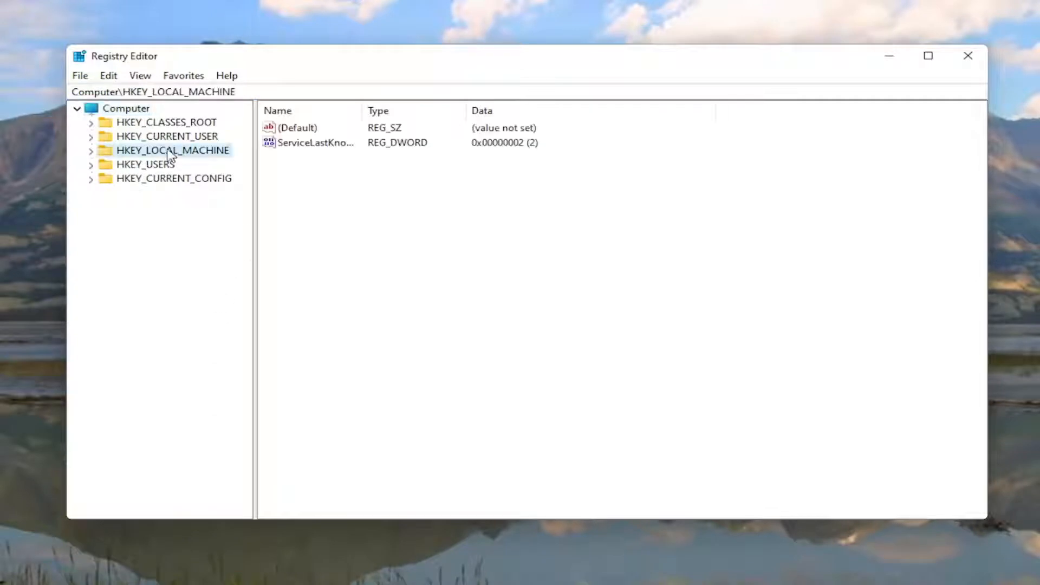
{"action": "double_click", "coordinate": [175, 155]}
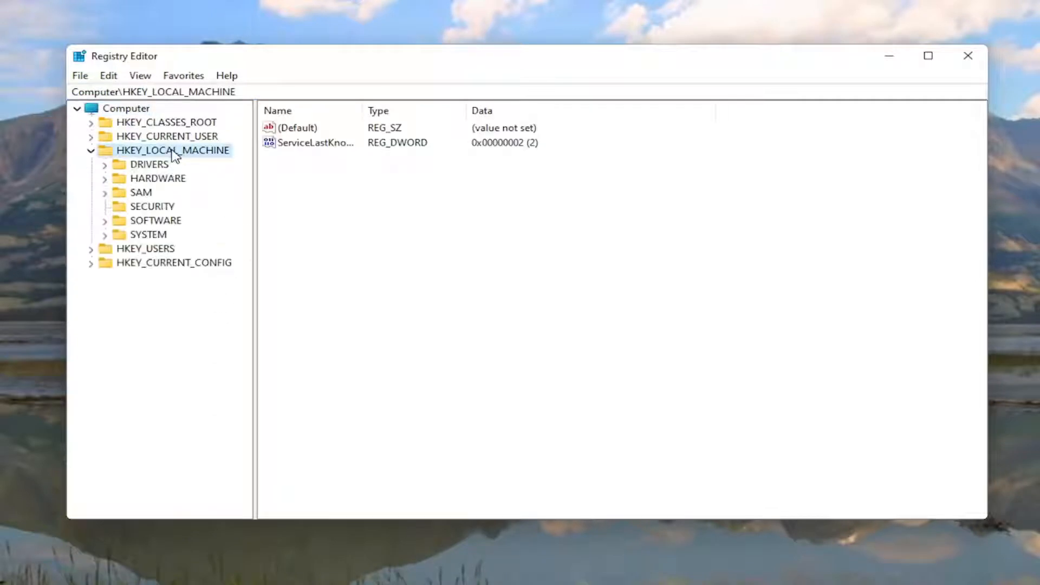
{"action": "double_click", "coordinate": [129, 236]}
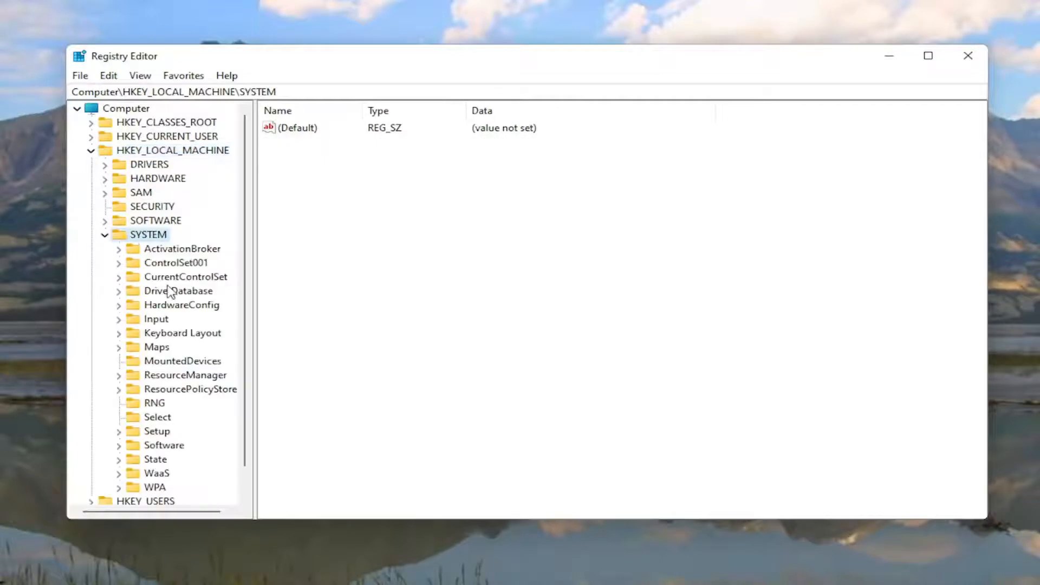
{"action": "double_click", "coordinate": [176, 264]}
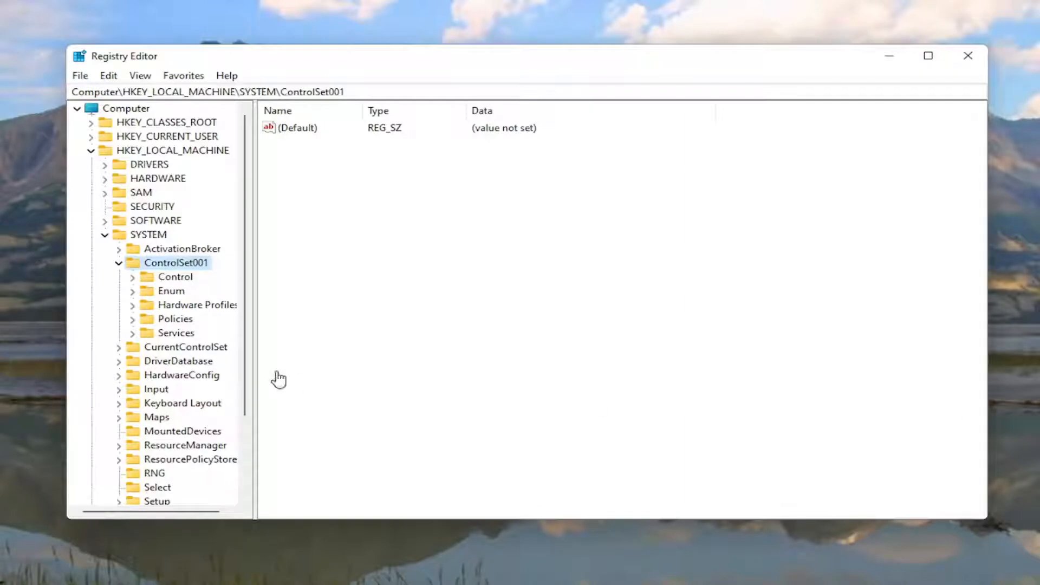
{"action": "left_click", "coordinate": [166, 334]}
{"action": "double_click", "coordinate": [168, 334]}
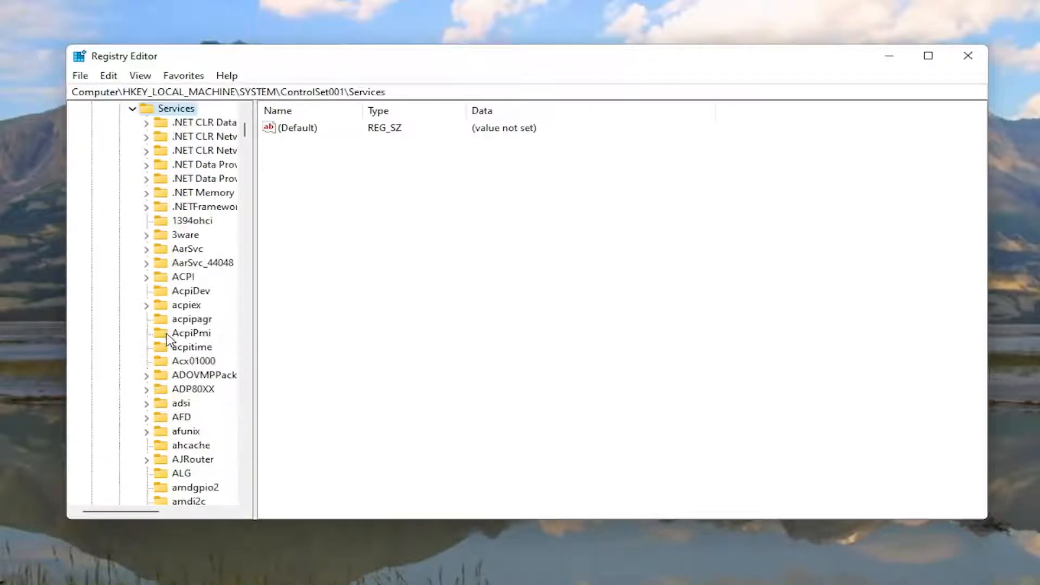
{"action": "scroll", "coordinate": [168, 340], "scroll_direction": "down", "scroll_amount": 20}
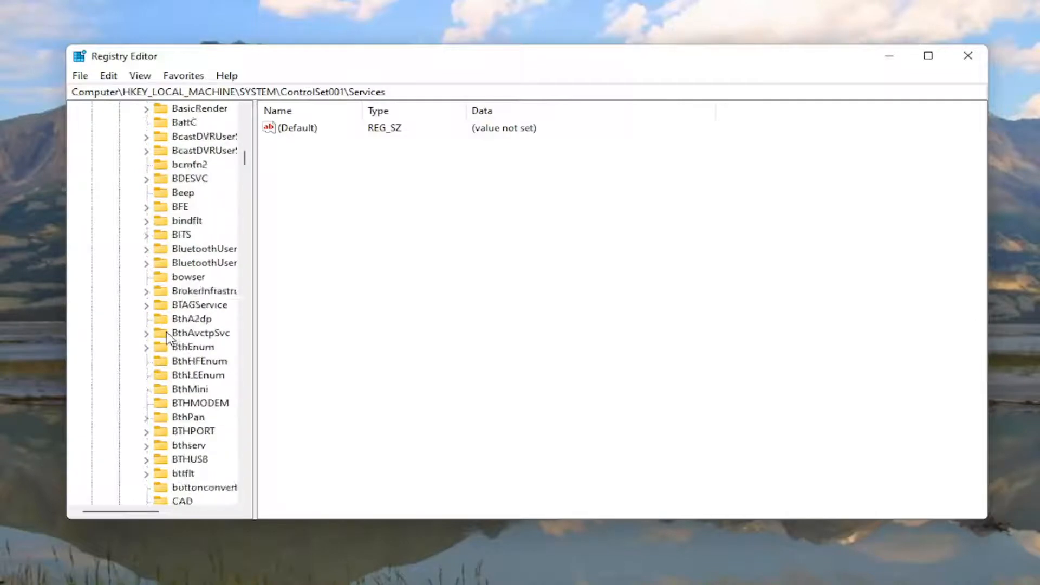
{"action": "scroll", "coordinate": [169, 338], "scroll_direction": "down", "scroll_amount": 20}
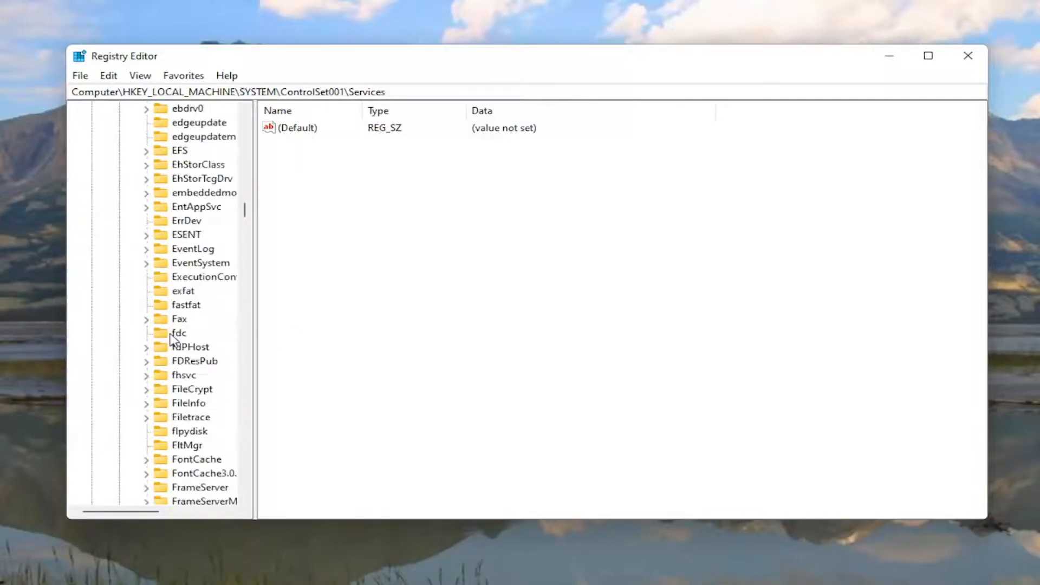
{"action": "scroll", "coordinate": [169, 339], "scroll_direction": "down", "scroll_amount": 20}
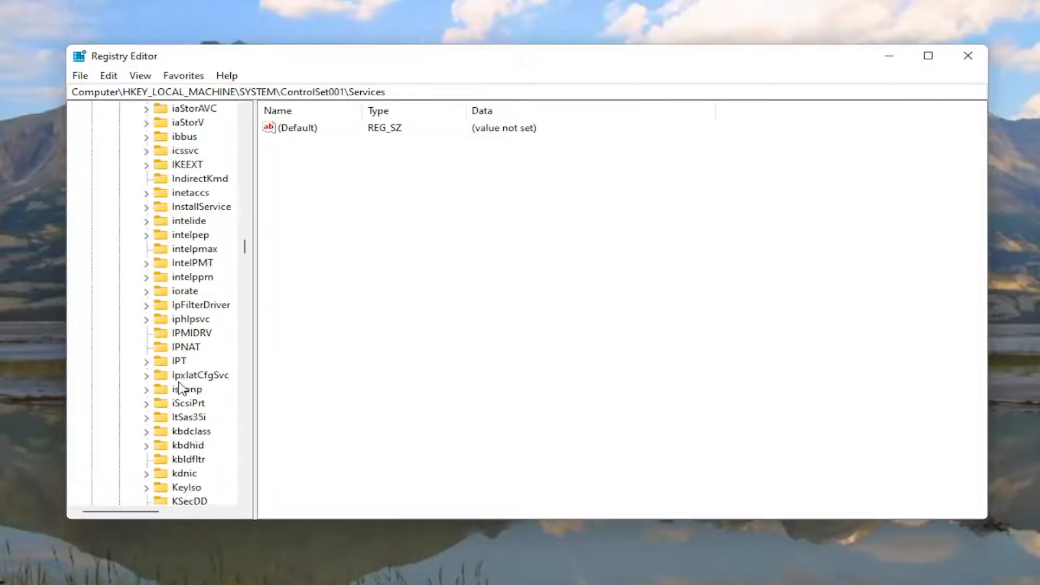
{"action": "scroll", "coordinate": [180, 392], "scroll_direction": "down", "scroll_amount": 20}
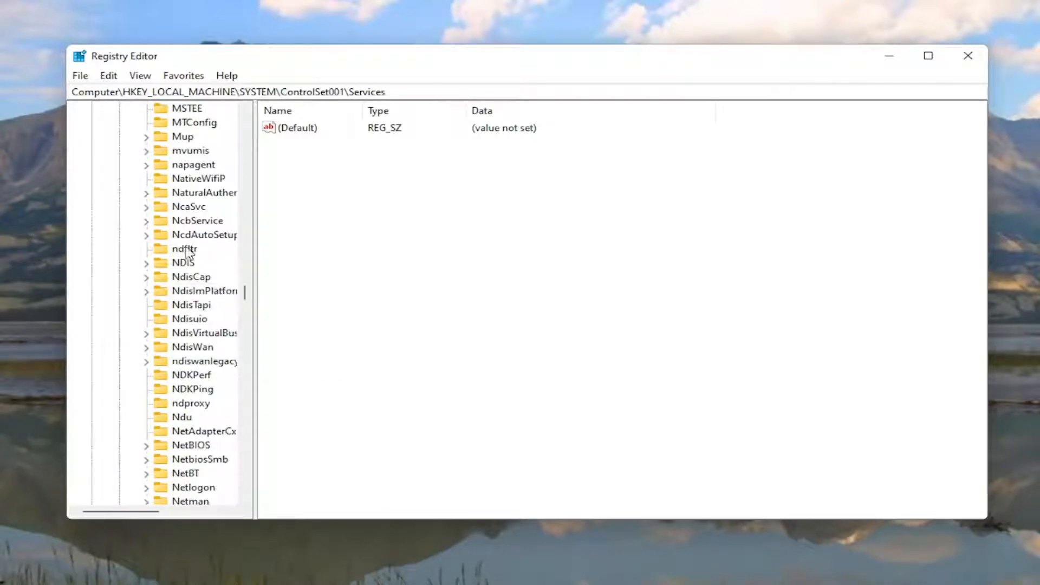
{"action": "left_click", "coordinate": [184, 420]}
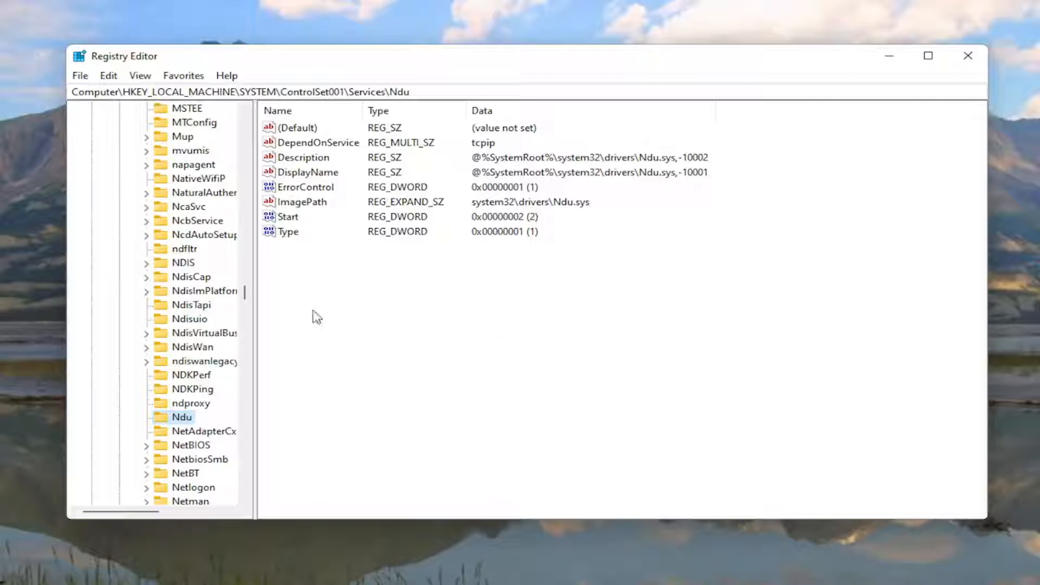
{"action": "left_click", "coordinate": [281, 218]}
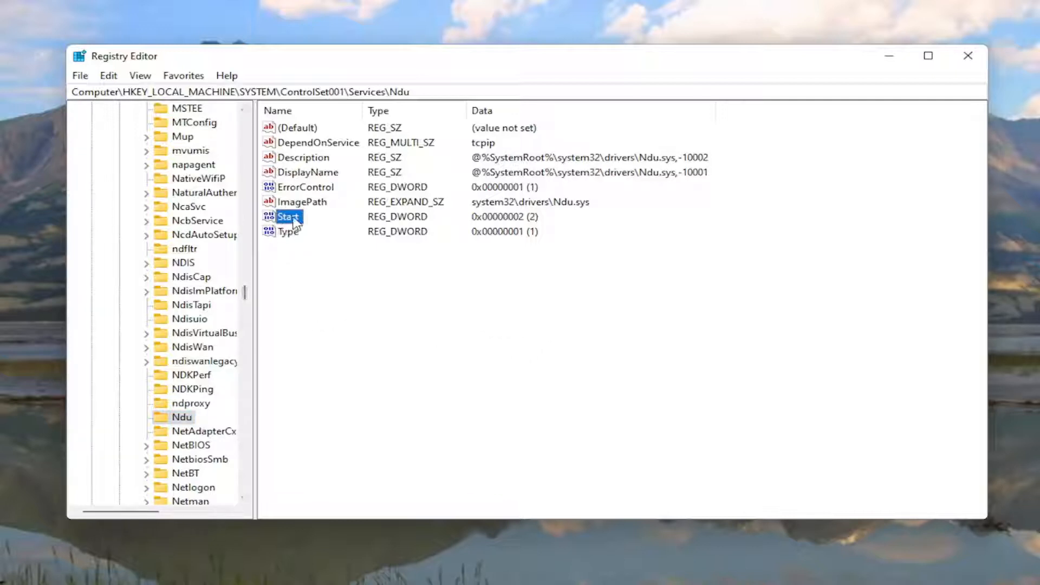
{"action": "right_click", "coordinate": [326, 286]}
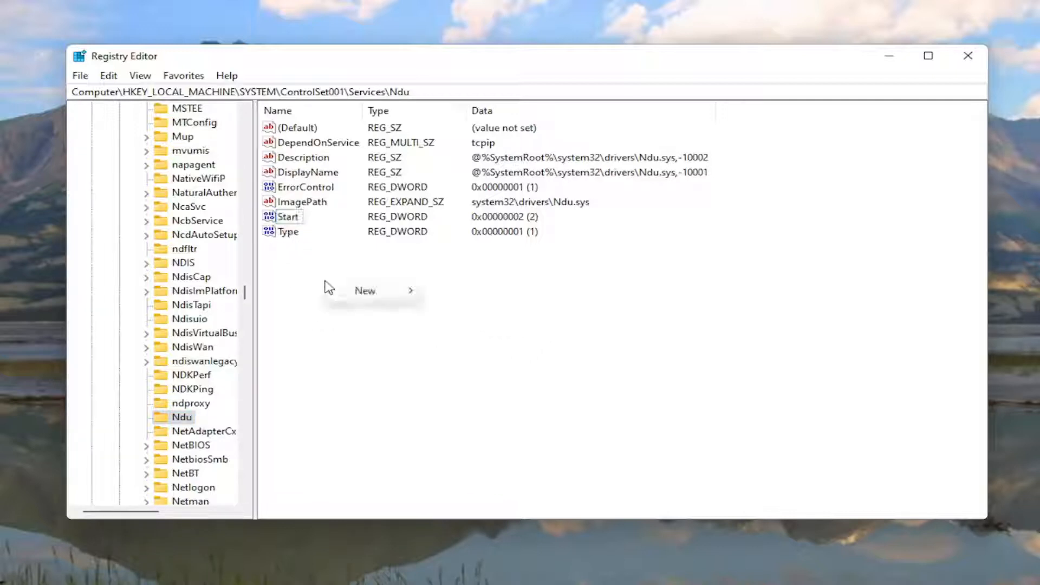
{"action": "mouse_move", "coordinate": [370, 297]}
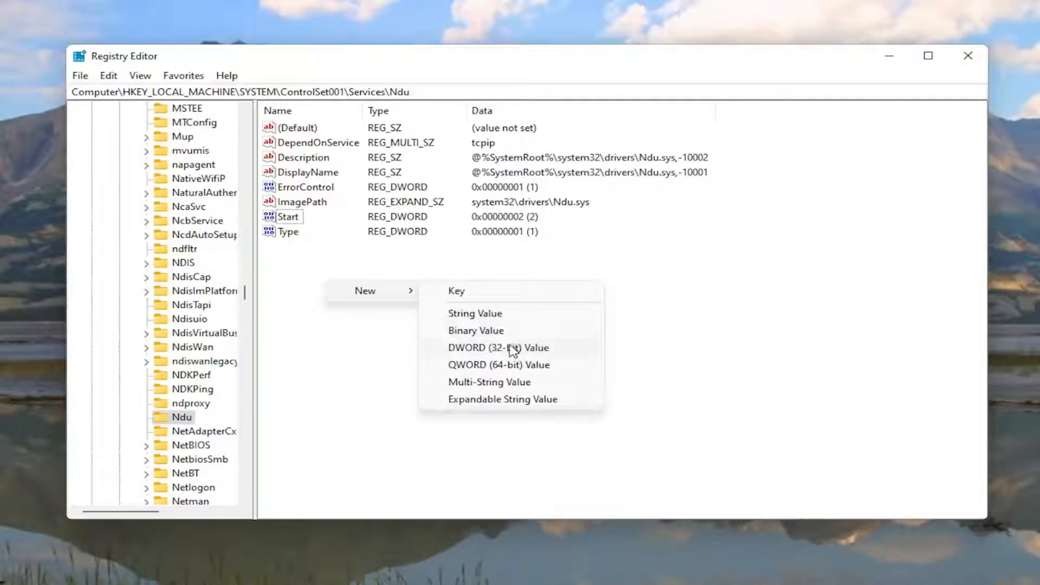
{"action": "left_click", "coordinate": [281, 303]}
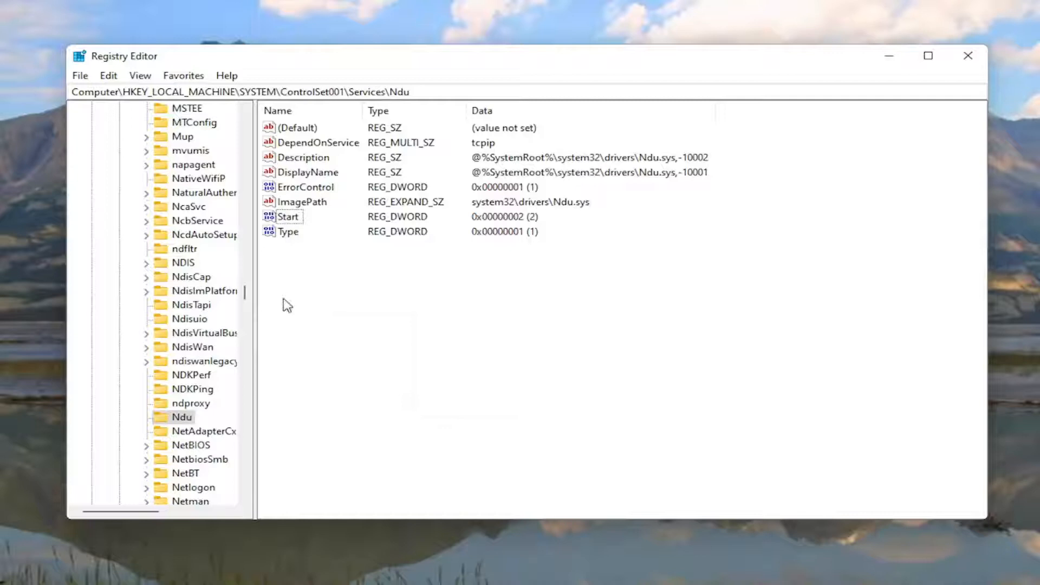
- Set the value data of the Ndu key's Start DWORD to 4 in hexadecimal
{"action": "double_click", "coordinate": [287, 219]}
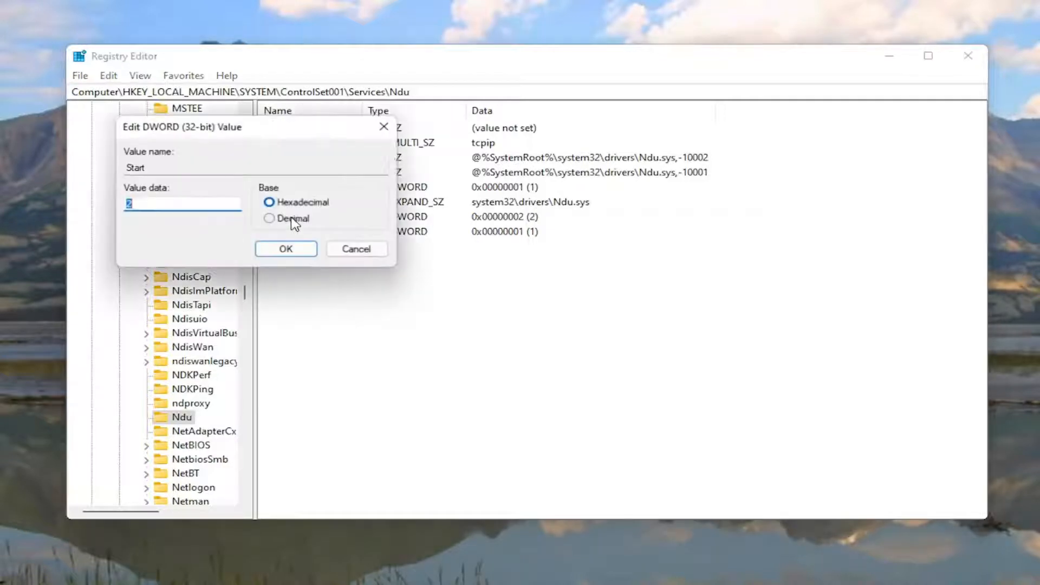
{"action": "left_click_drag", "start_coordinate": [273, 138], "coordinate": [527, 202]}
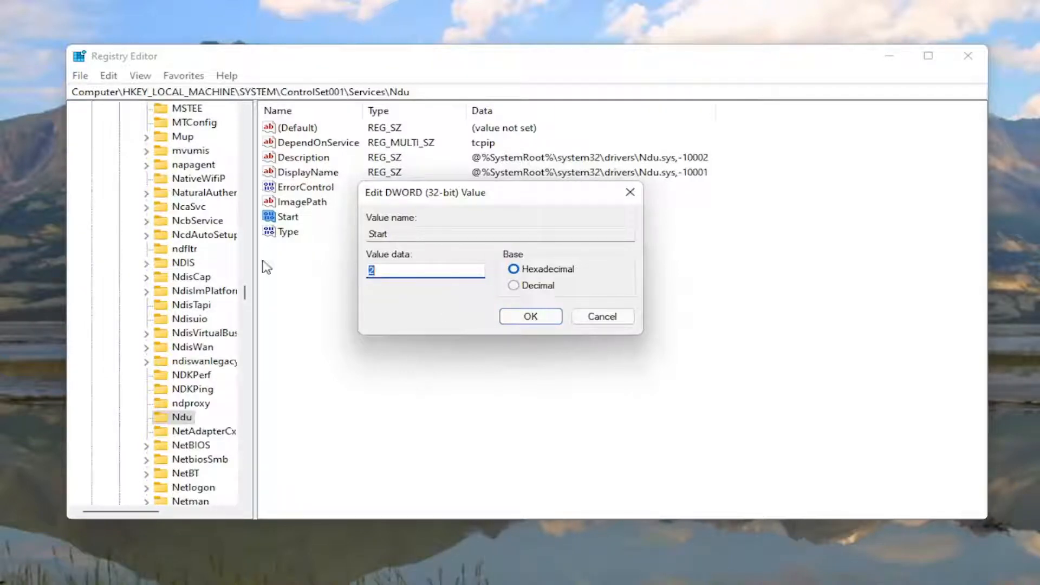
{"action": "type", "text": "4"}
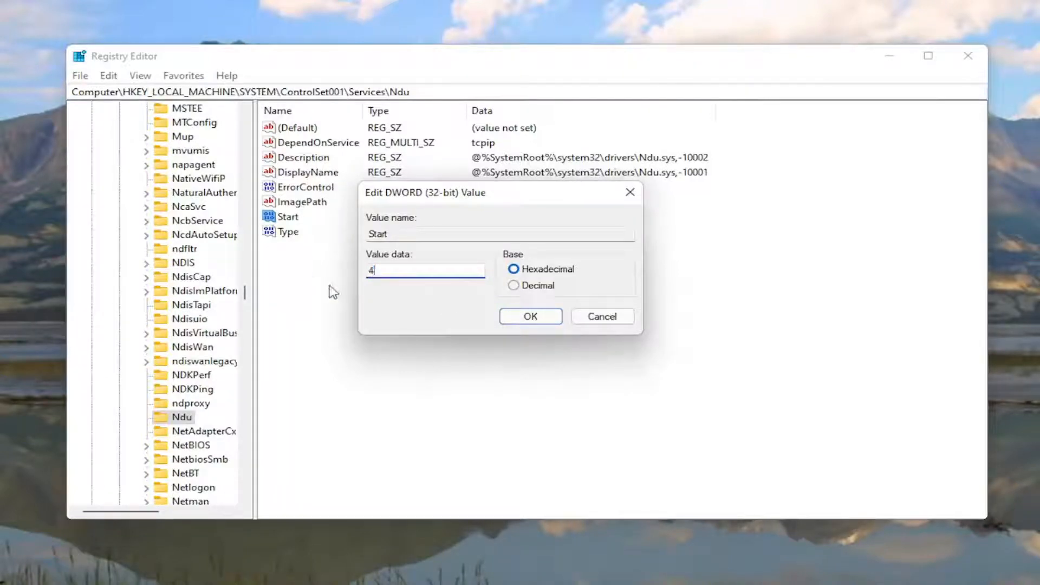
{"action": "left_click", "coordinate": [531, 318]}
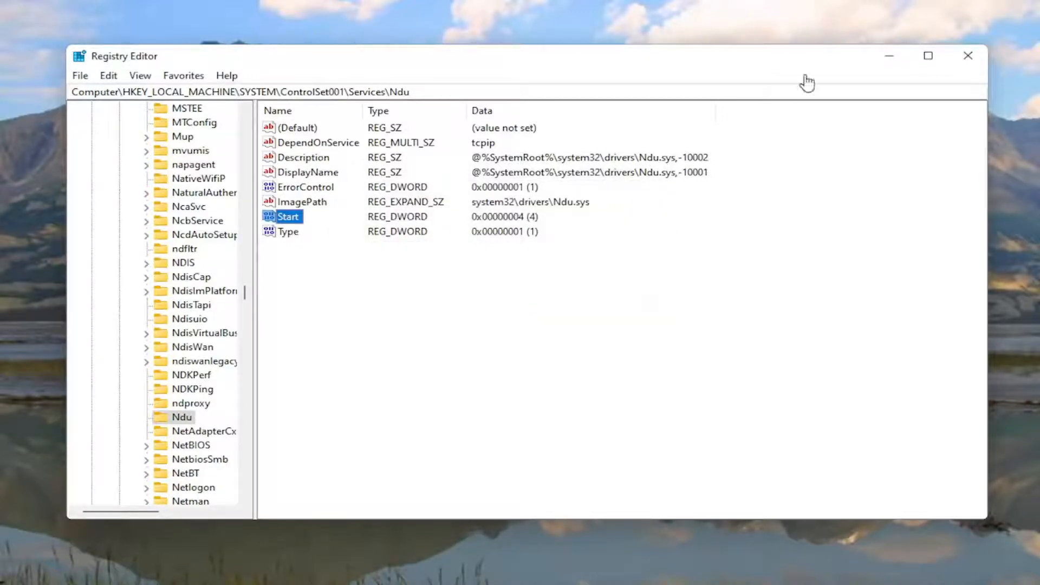
- Collapse the expanded registry branches back up to HKEY_LOCAL_MACHINE and close Registry Editor
{"action": "left_click_drag", "start_coordinate": [246, 286], "coordinate": [244, 127]}
{"action": "scroll", "coordinate": [190, 212], "scroll_direction": "up", "scroll_amount": 7}
{"action": "left_click", "coordinate": [159, 313]}
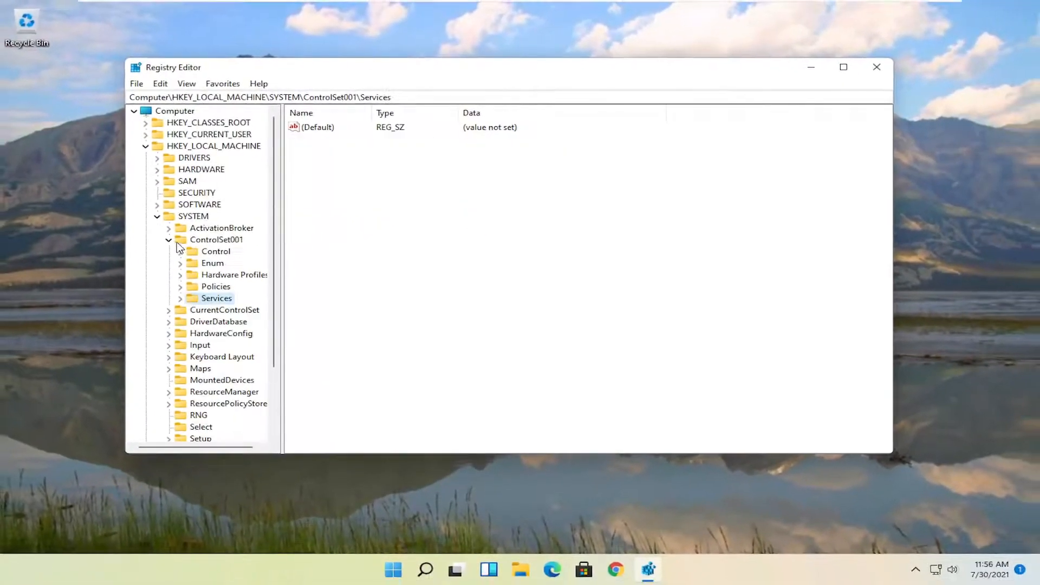
{"action": "left_click", "coordinate": [146, 250]}
{"action": "left_click", "coordinate": [134, 225]}
{"action": "left_click", "coordinate": [145, 147]}
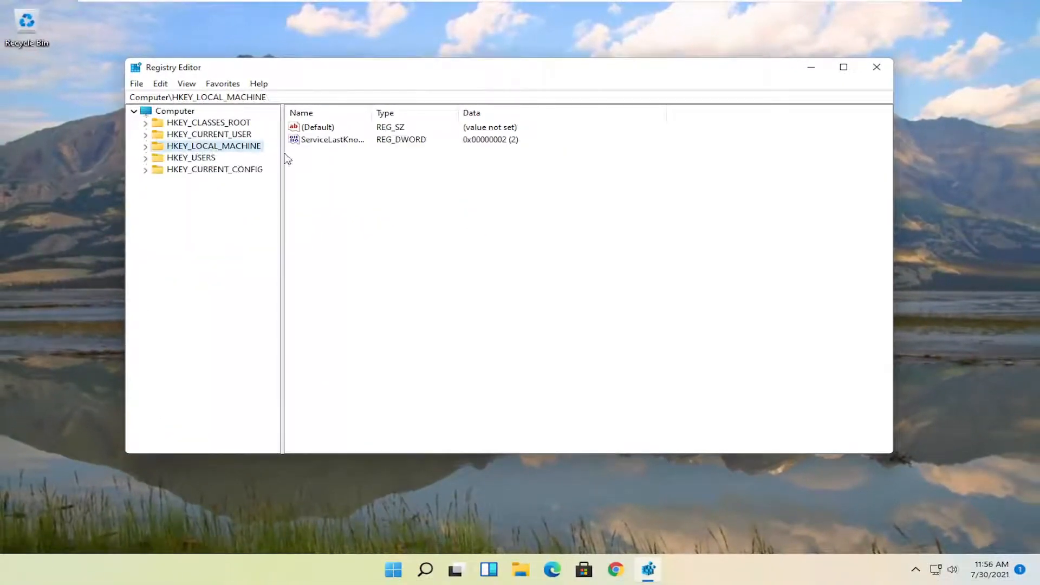
{"action": "left_click", "coordinate": [878, 70]}
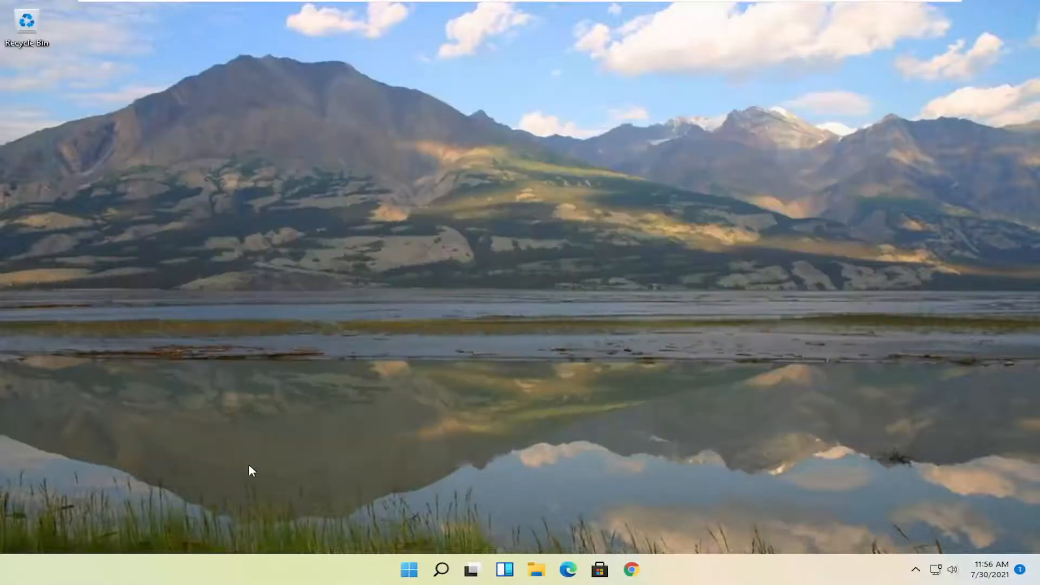
- Search Windows for "services", open the Services app and select the SysMain service in the list
{"action": "left_click", "coordinate": [442, 570]}
{"action": "type", "text": "services"}
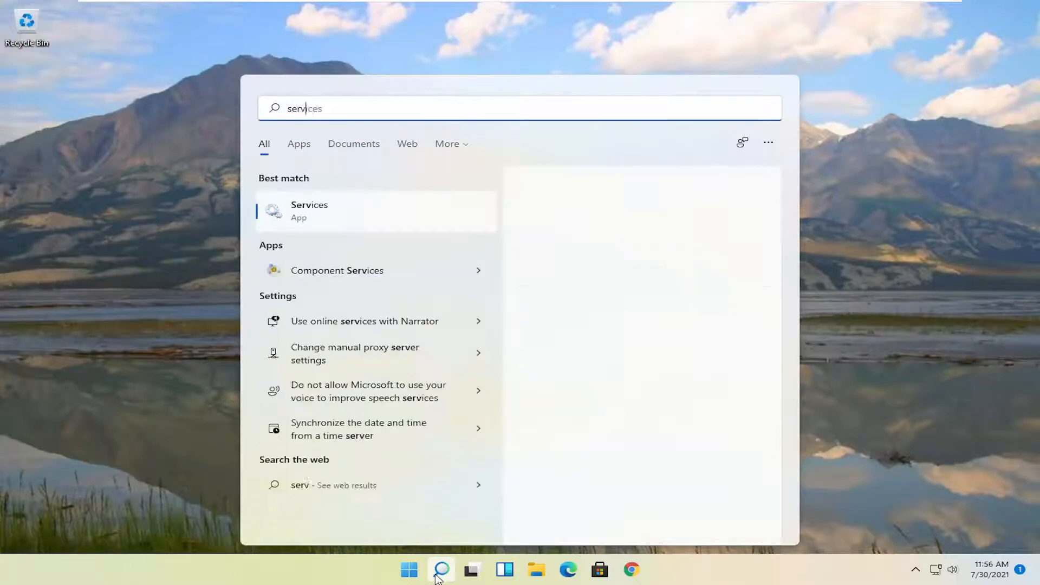
{"action": "left_click", "coordinate": [311, 214]}
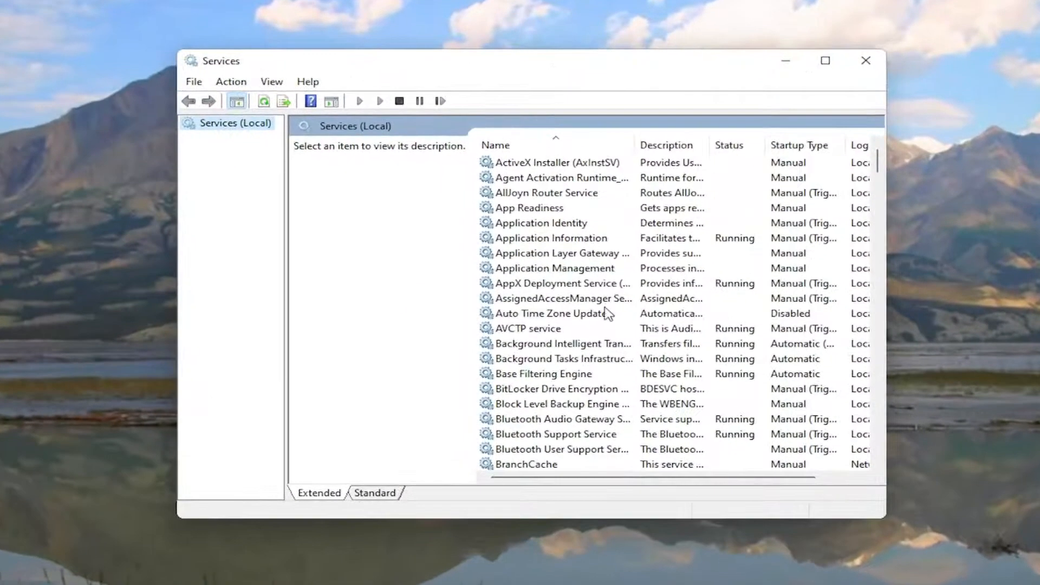
{"action": "scroll", "coordinate": [497, 292], "scroll_direction": "down", "scroll_amount": 15}
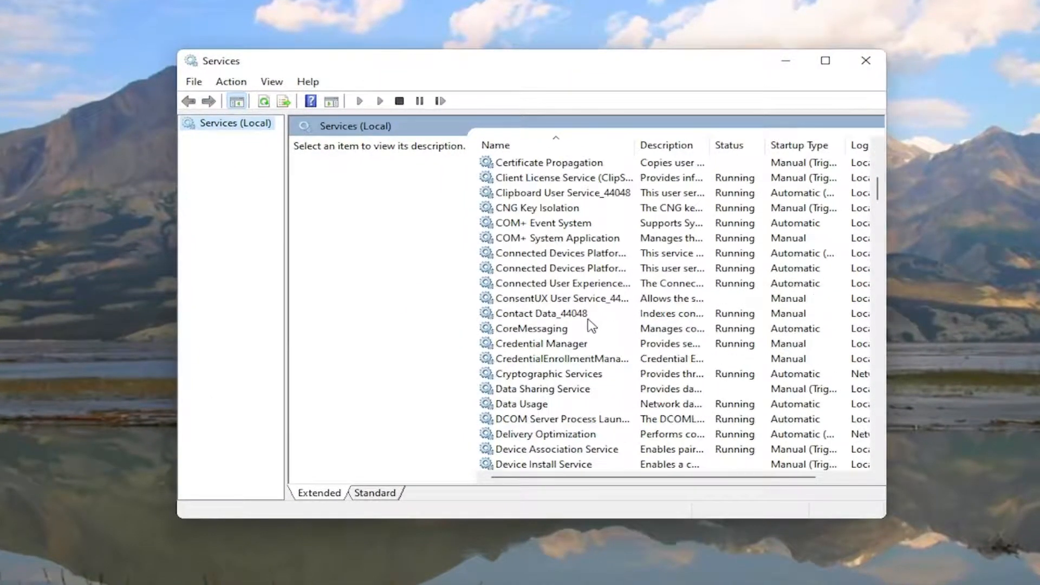
{"action": "scroll", "coordinate": [591, 325], "scroll_direction": "down", "scroll_amount": 20}
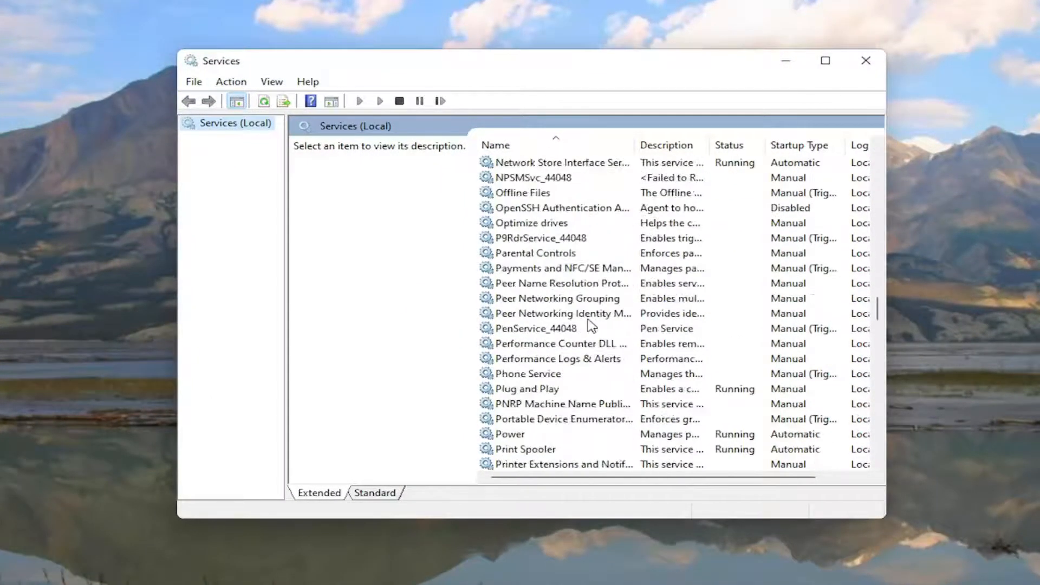
{"action": "scroll", "coordinate": [591, 325], "scroll_direction": "down", "scroll_amount": 10}
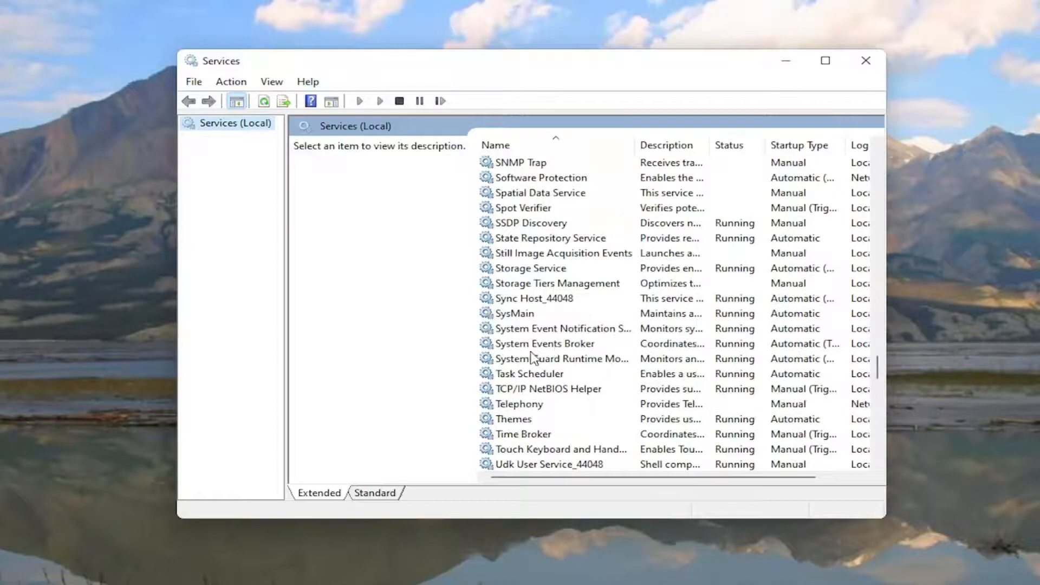
{"action": "left_click", "coordinate": [504, 317]}
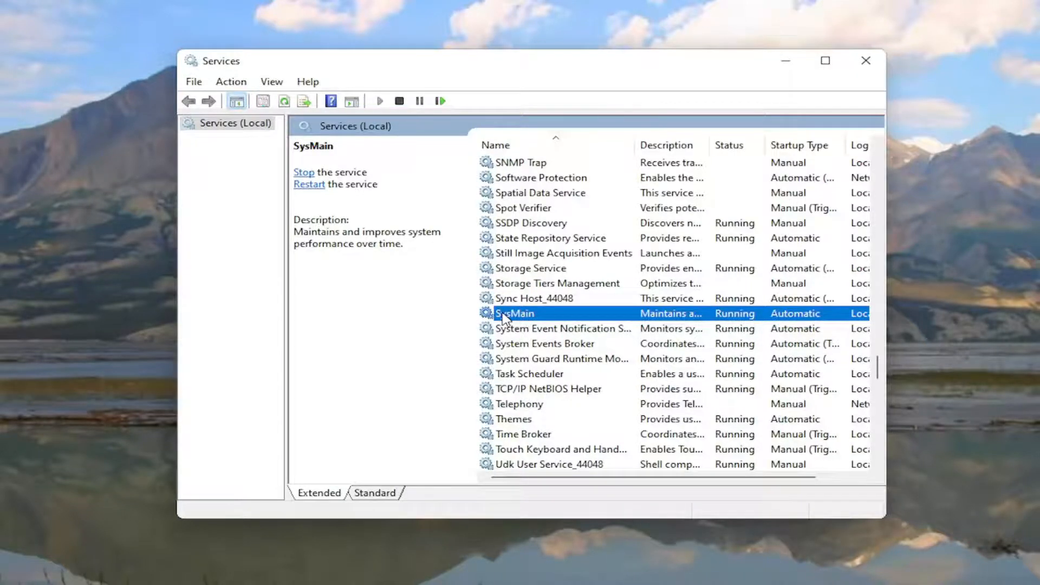
- Set the SysMain service's startup type to Disabled, stop the service, apply the changes and close Services
{"action": "double_click", "coordinate": [504, 317]}
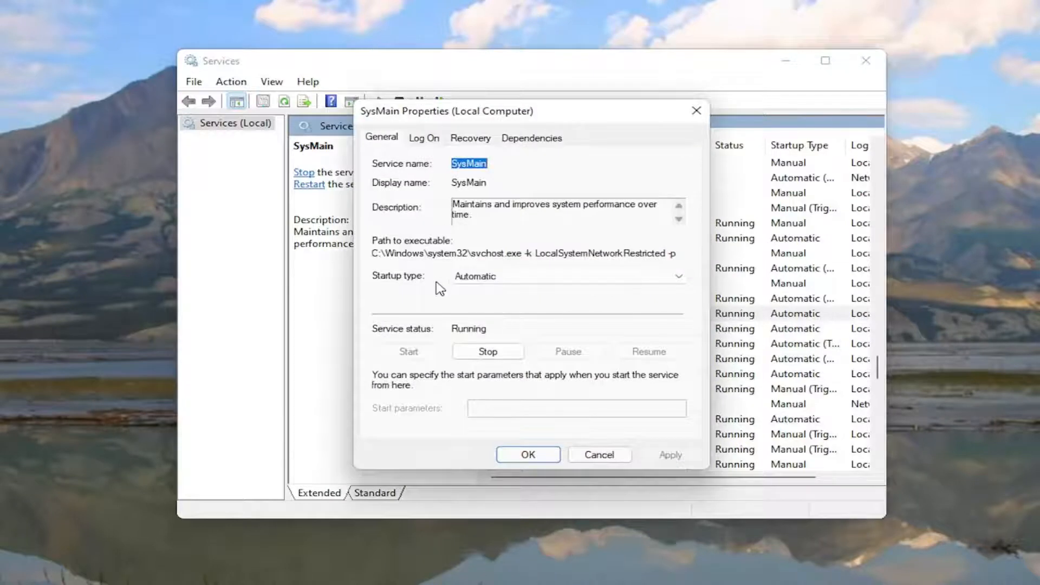
{"action": "left_click", "coordinate": [477, 276]}
{"action": "left_click", "coordinate": [474, 323]}
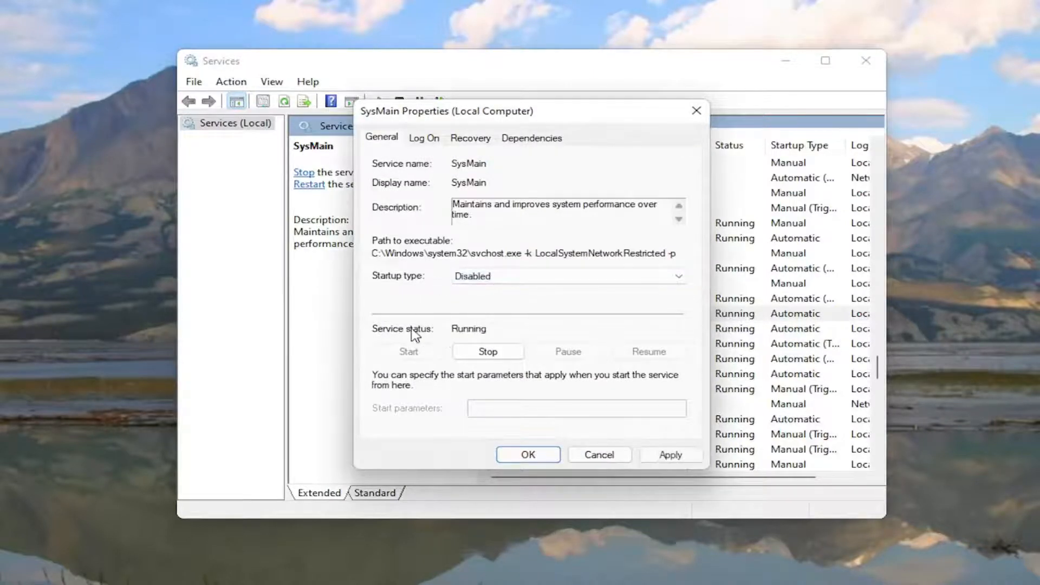
{"action": "left_click", "coordinate": [490, 352]}
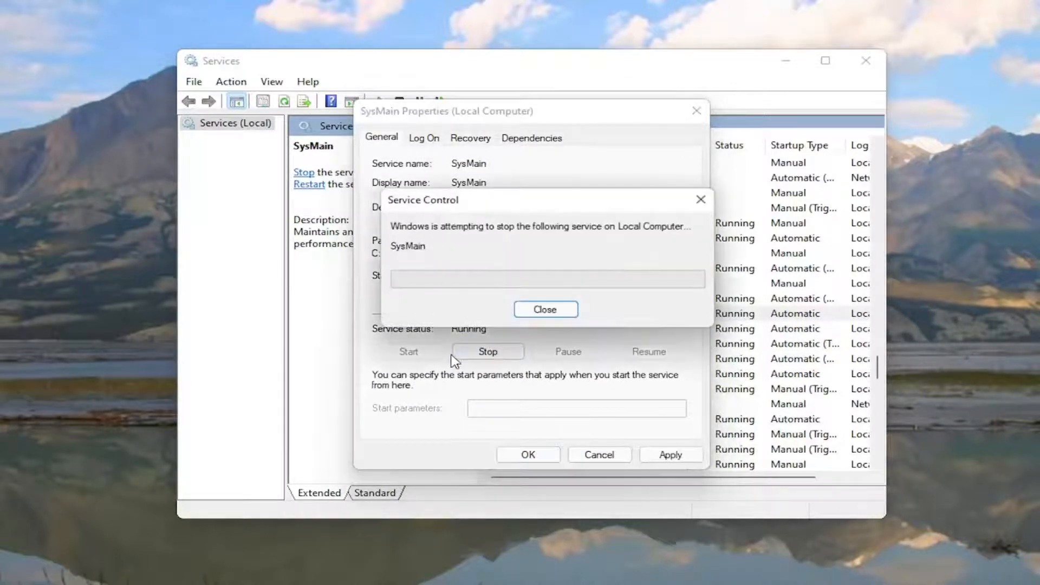
{"action": "left_click", "coordinate": [672, 455]}
{"action": "left_click", "coordinate": [528, 454]}
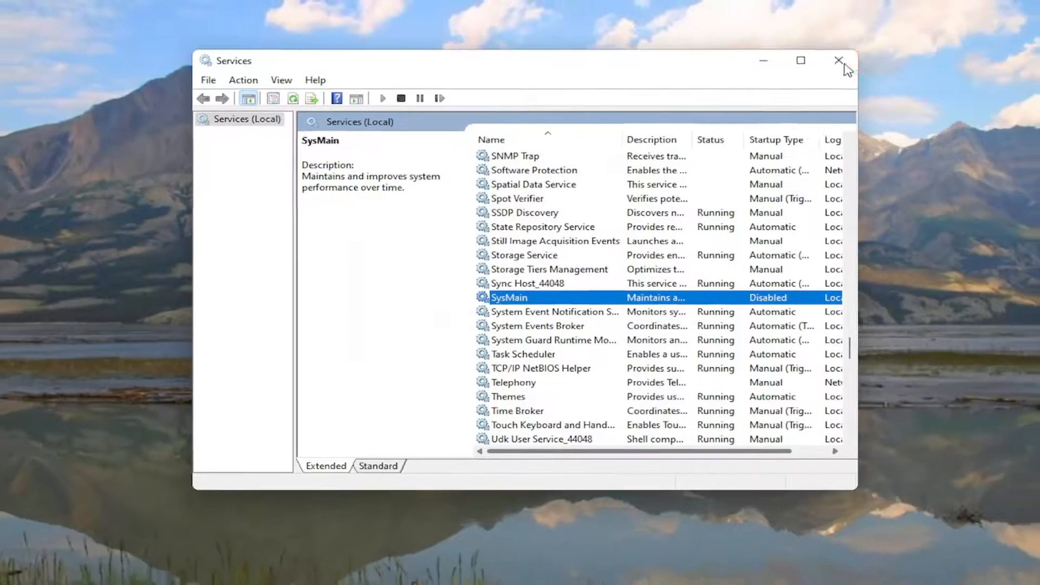
{"action": "left_click", "coordinate": [866, 61]}
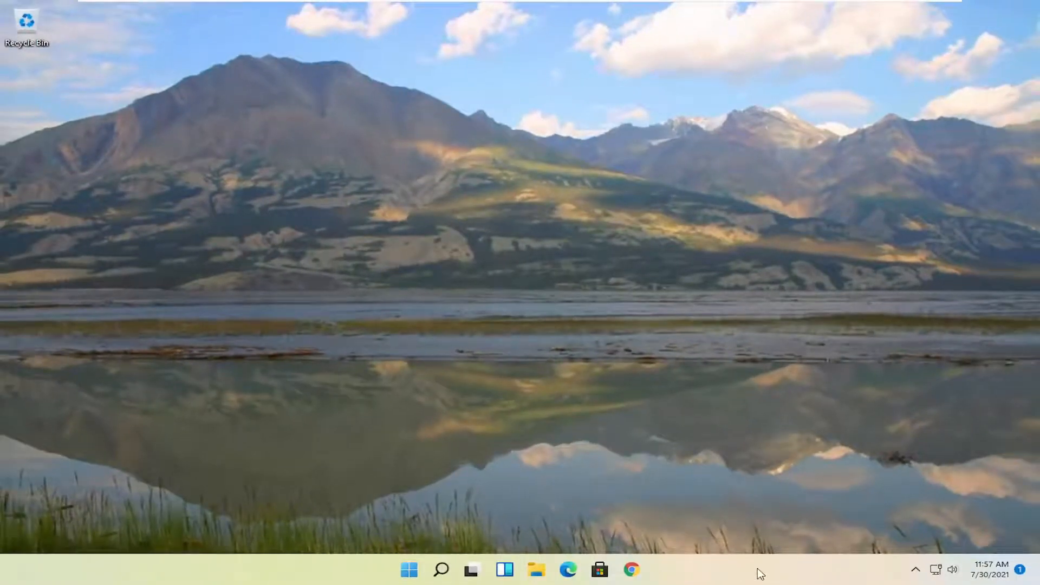
- Open Task Manager, examine which startup apps are enabled and their startup impact, and close it
{"action": "right_click", "coordinate": [411, 572]}
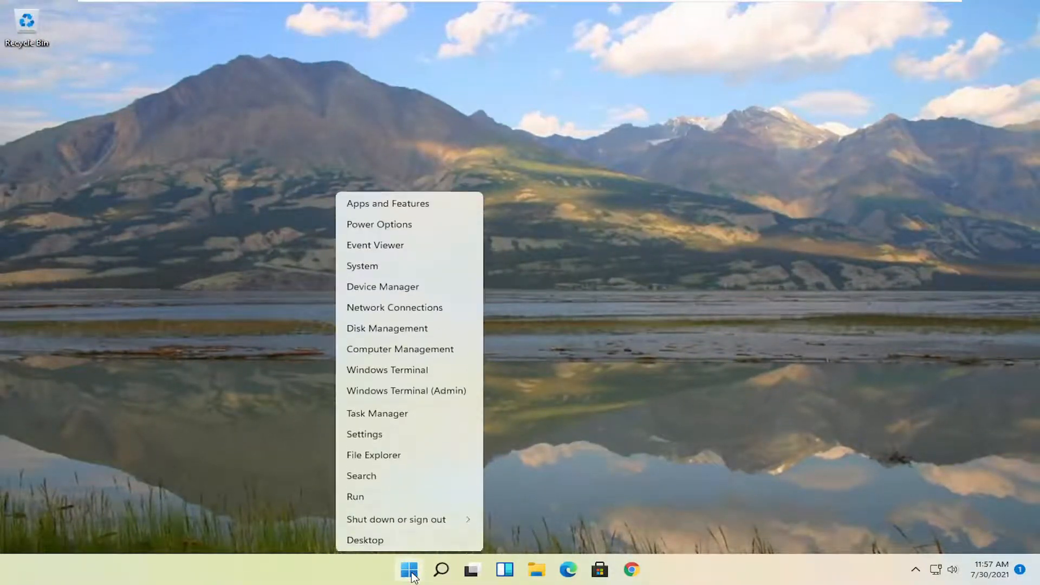
{"action": "left_click", "coordinate": [362, 416]}
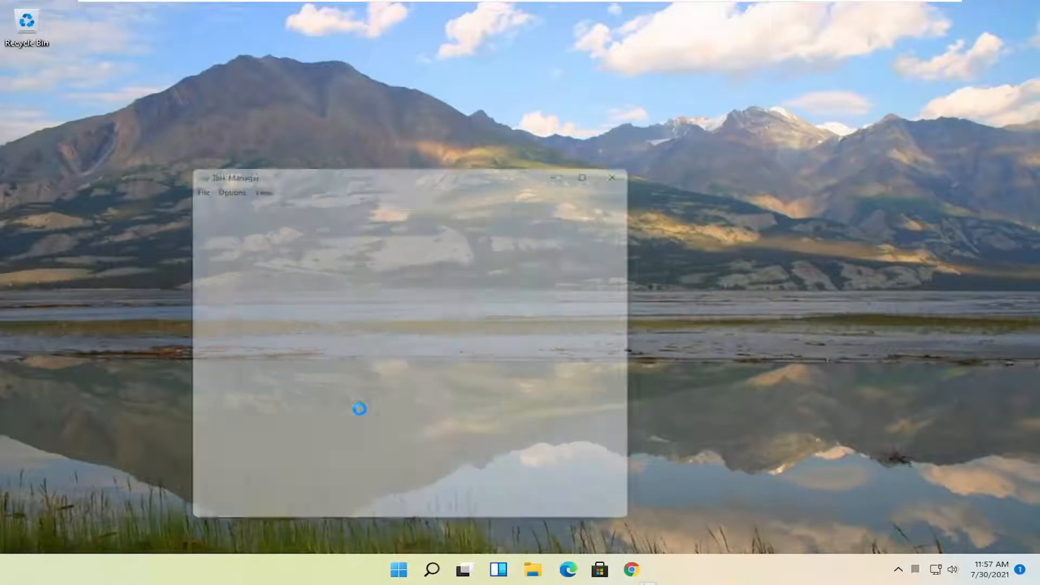
{"action": "left_click_drag", "start_coordinate": [414, 160], "coordinate": [529, 58]}
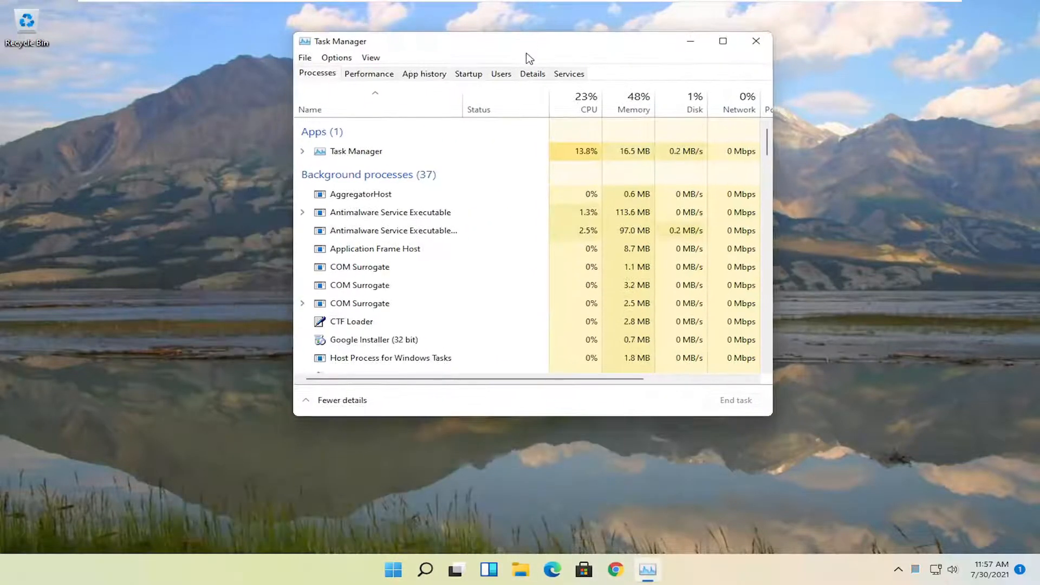
{"action": "left_click", "coordinate": [469, 76]}
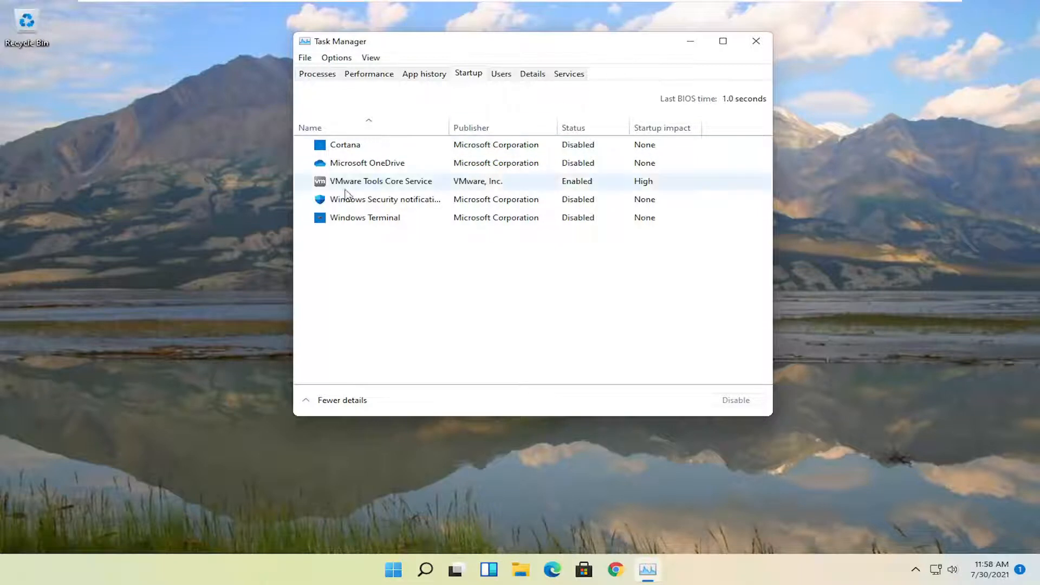
{"action": "left_click", "coordinate": [757, 41]}
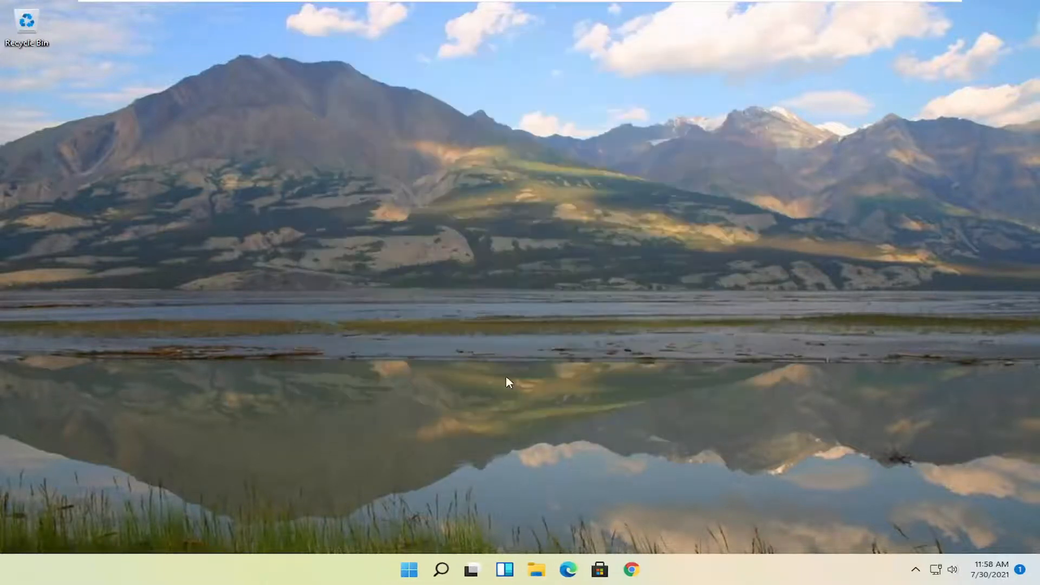
- Search Windows for "apps and features" and open the Apps & features settings page
{"action": "left_click", "coordinate": [441, 570]}
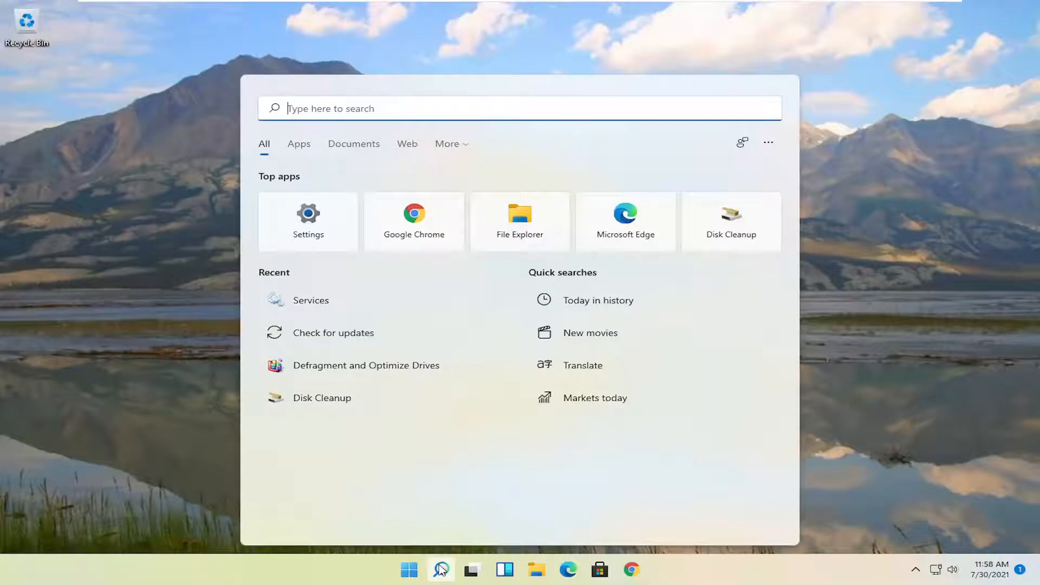
{"action": "type", "text": "apps "}
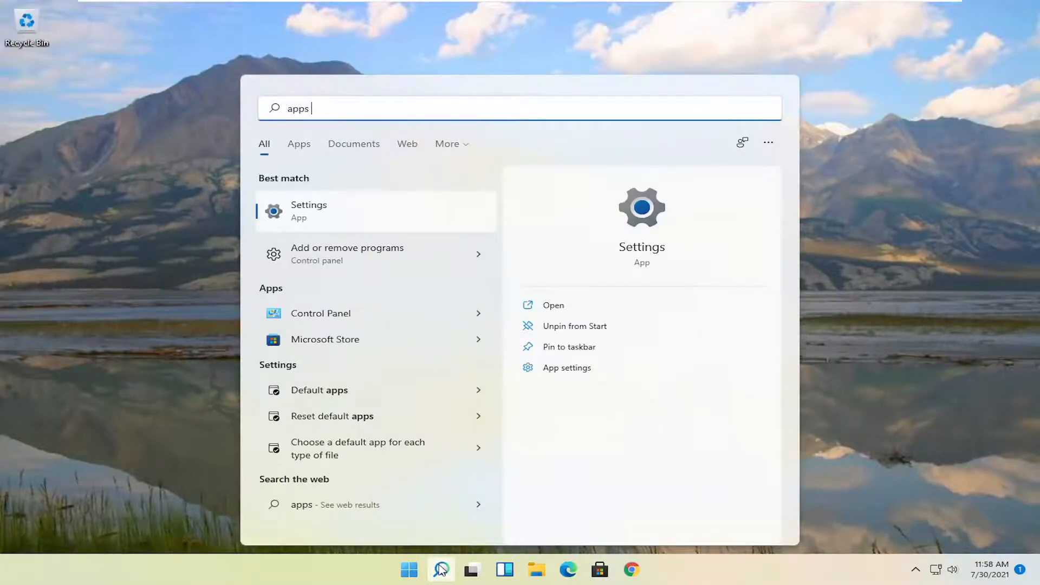
{"action": "type", "text": "and features"}
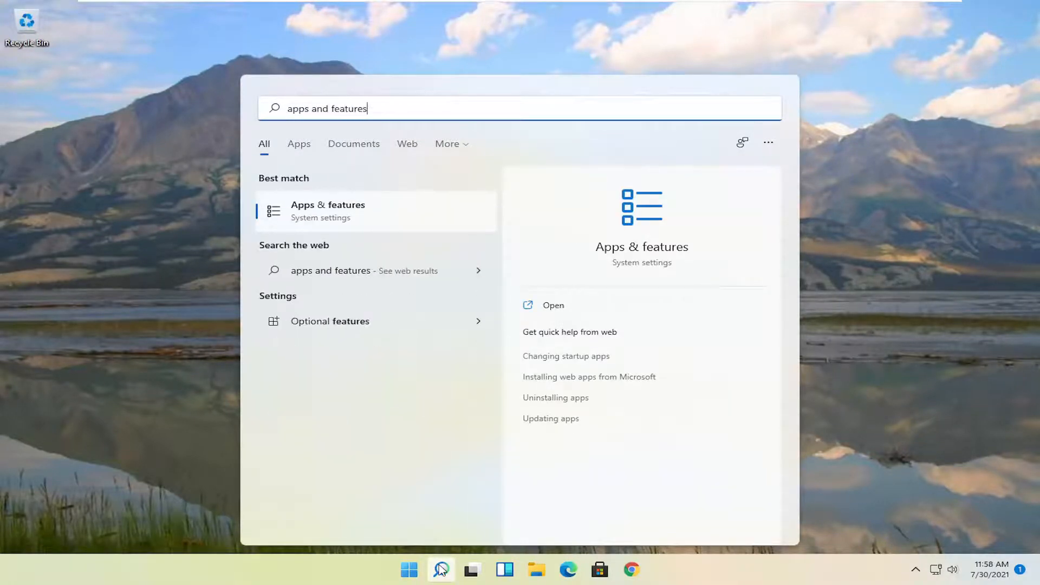
{"action": "left_click", "coordinate": [375, 206]}
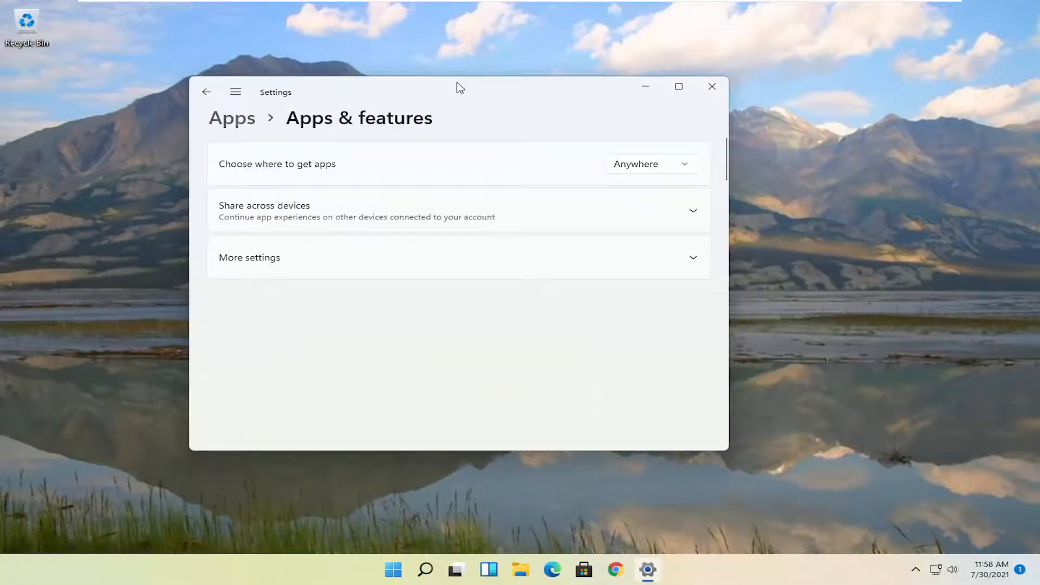
{"action": "left_click_drag", "start_coordinate": [457, 89], "coordinate": [605, 47]}
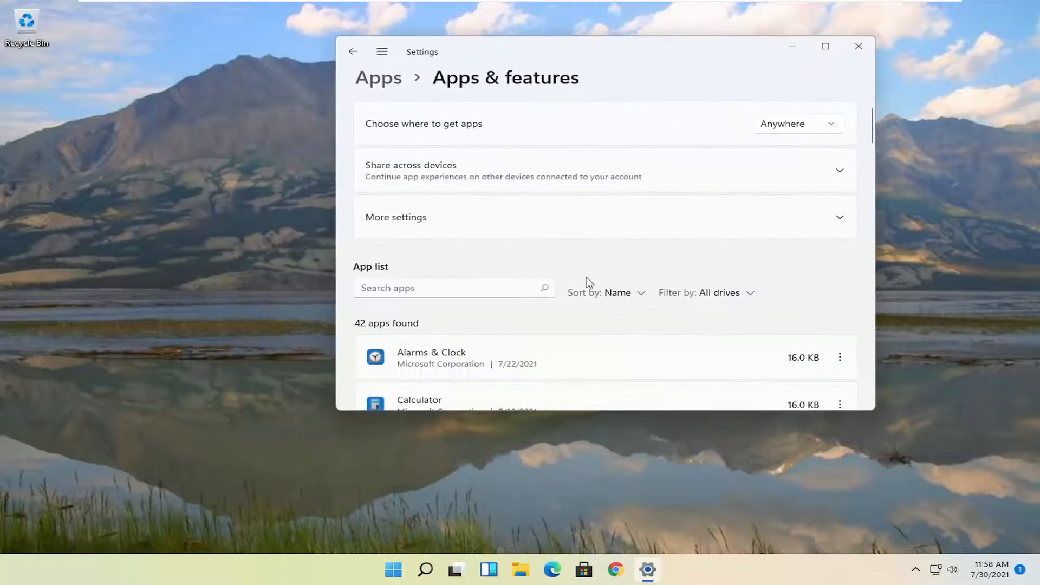
- Check the uninstall options for Alarms & Clock and CCleaner in the app list without removing anything, and close Settings
{"action": "scroll", "coordinate": [589, 282], "scroll_direction": "down", "scroll_amount": 3}
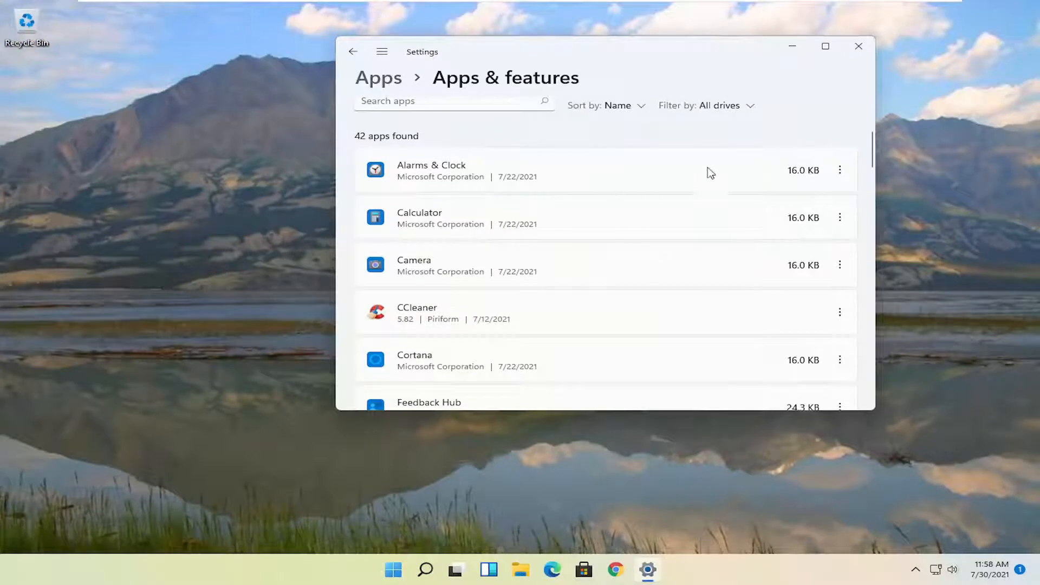
{"action": "left_click", "coordinate": [840, 170]}
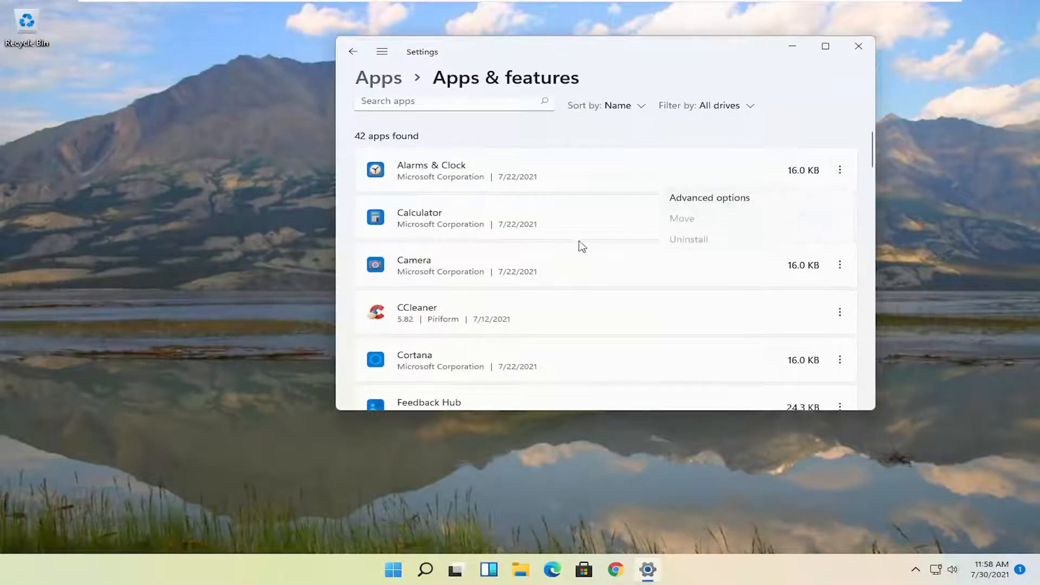
{"action": "left_click", "coordinate": [543, 211]}
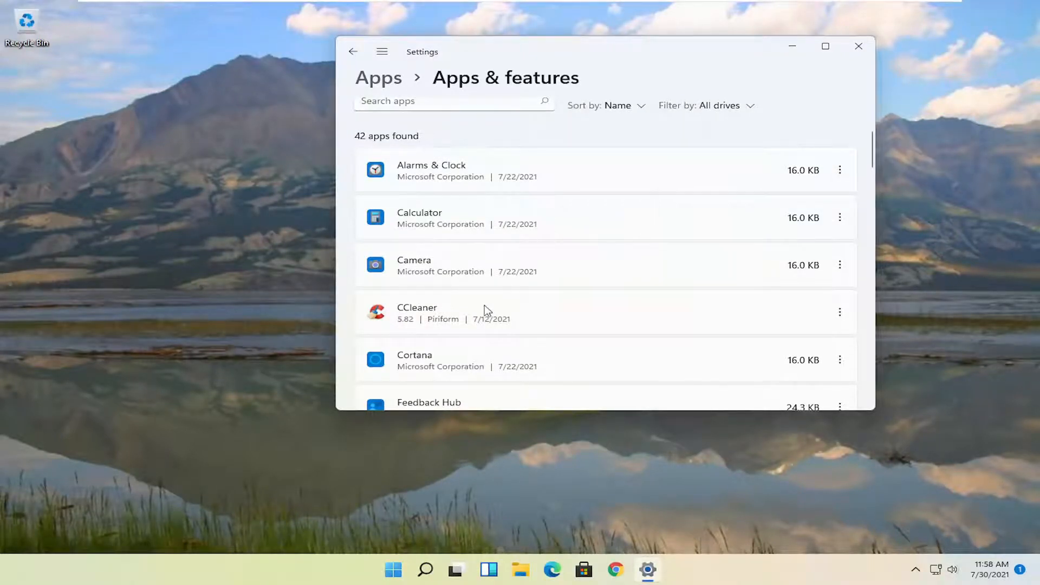
{"action": "scroll", "coordinate": [486, 310], "scroll_direction": "down", "scroll_amount": 1}
{"action": "left_click", "coordinate": [840, 265]}
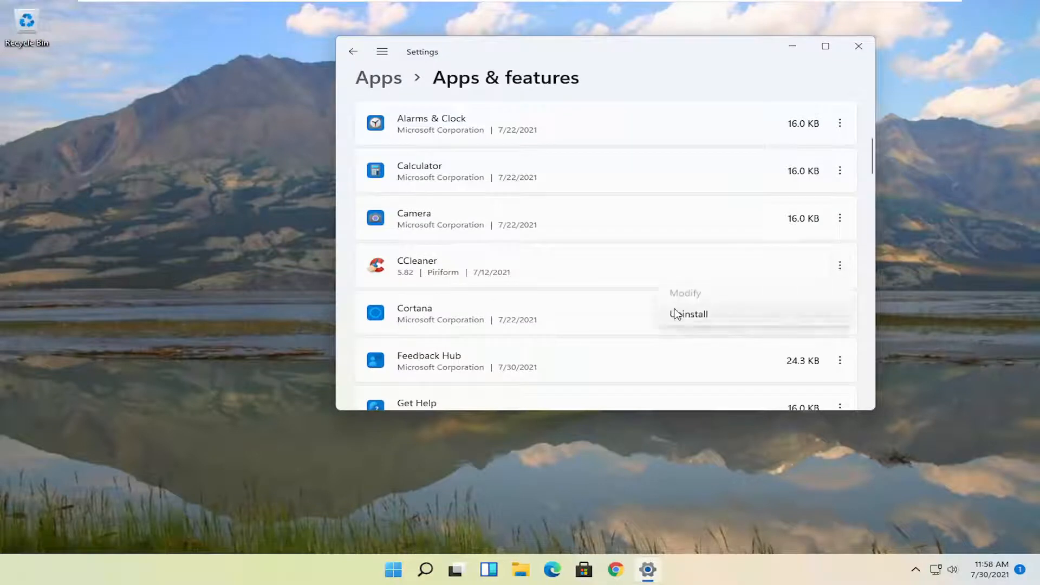
{"action": "left_click", "coordinate": [688, 56]}
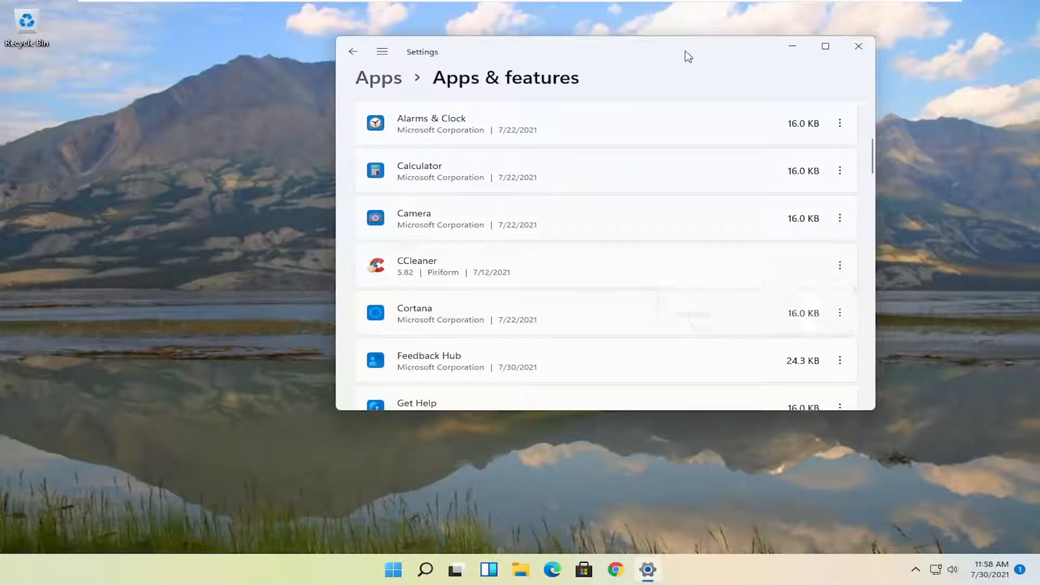
{"action": "left_click", "coordinate": [859, 46]}
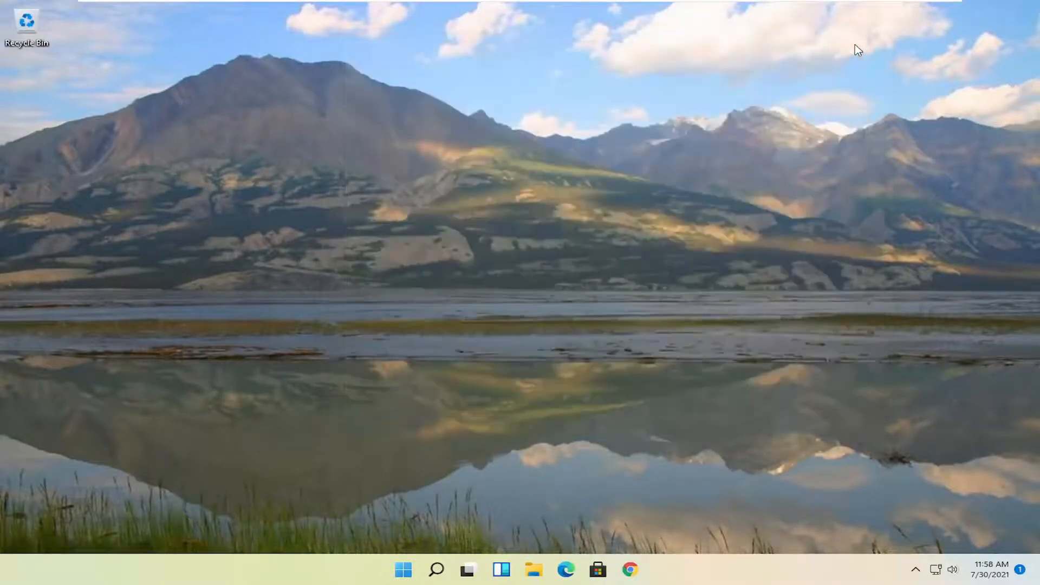
- Search Windows for "disk clean" and launch Disk Cleanup for the C: drive
{"action": "left_click", "coordinate": [416, 570]}
{"action": "type", "text": "d"}
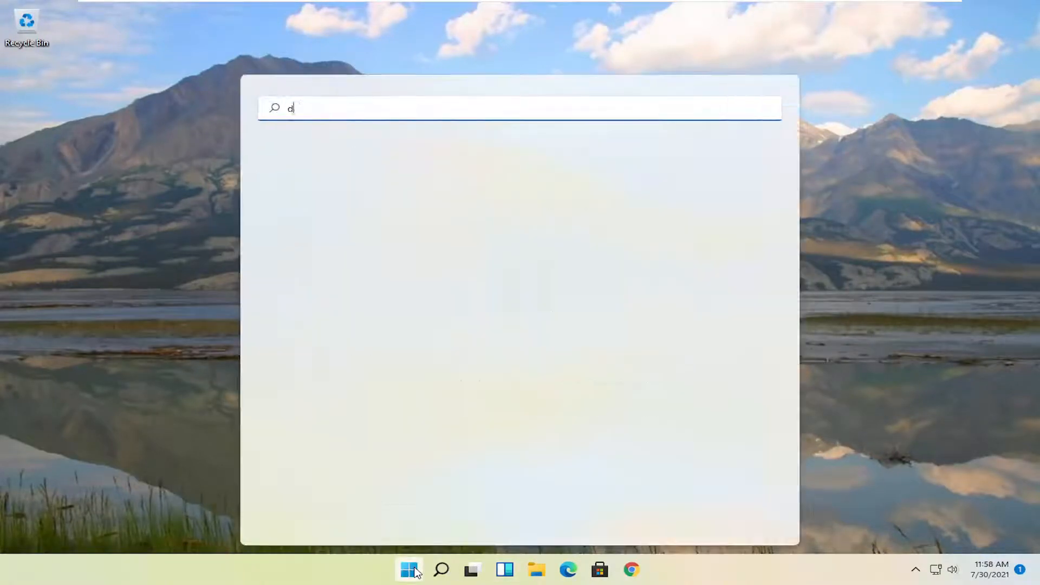
{"action": "type", "text": "isk clean"}
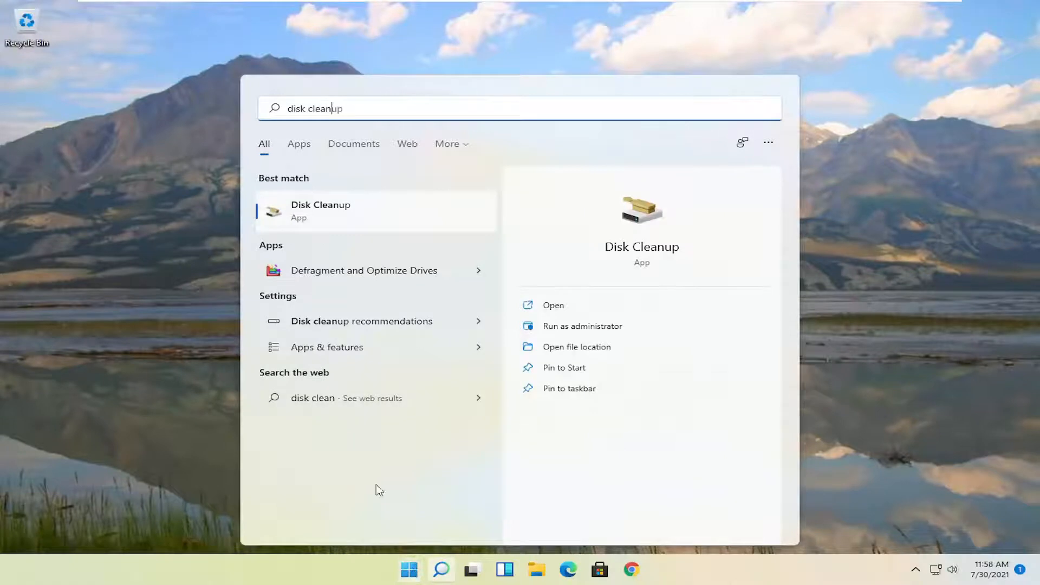
{"action": "left_click", "coordinate": [324, 214]}
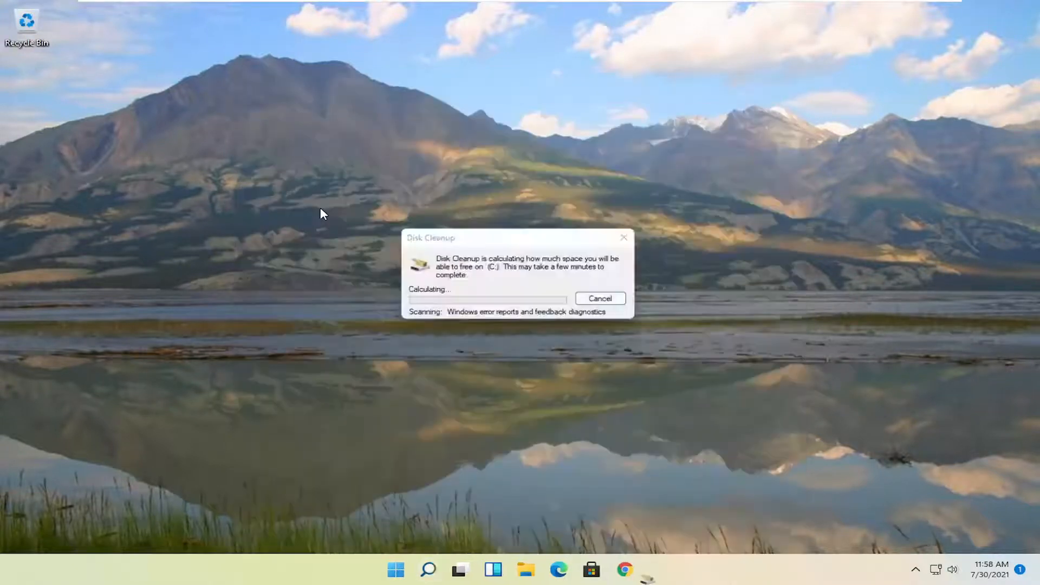
{"action": "left_click_drag", "start_coordinate": [195, 43], "coordinate": [526, 119]}
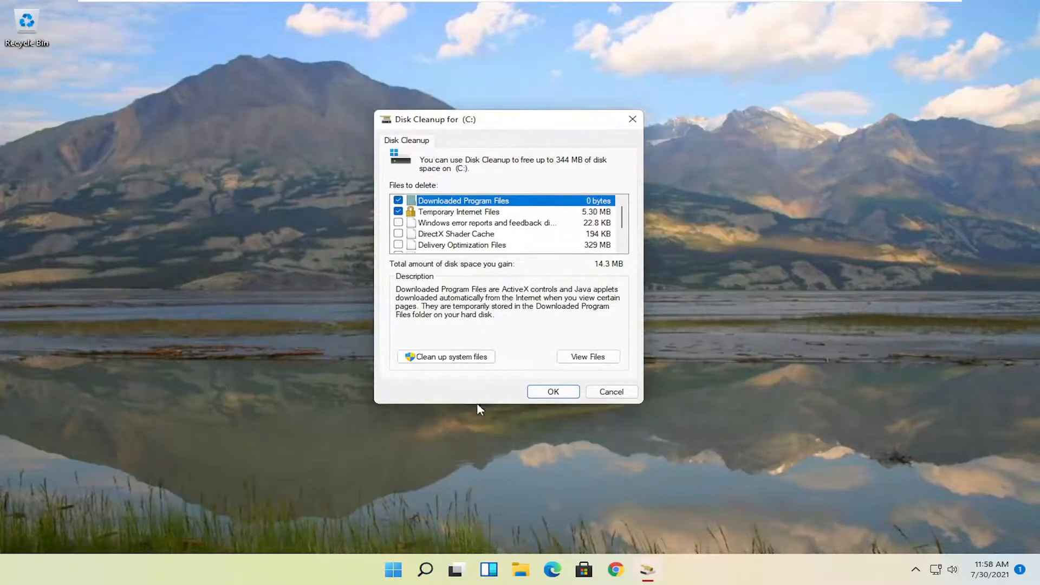
- Rescan C: with system files included and permanently delete the preselected file categories
{"action": "left_click", "coordinate": [450, 357]}
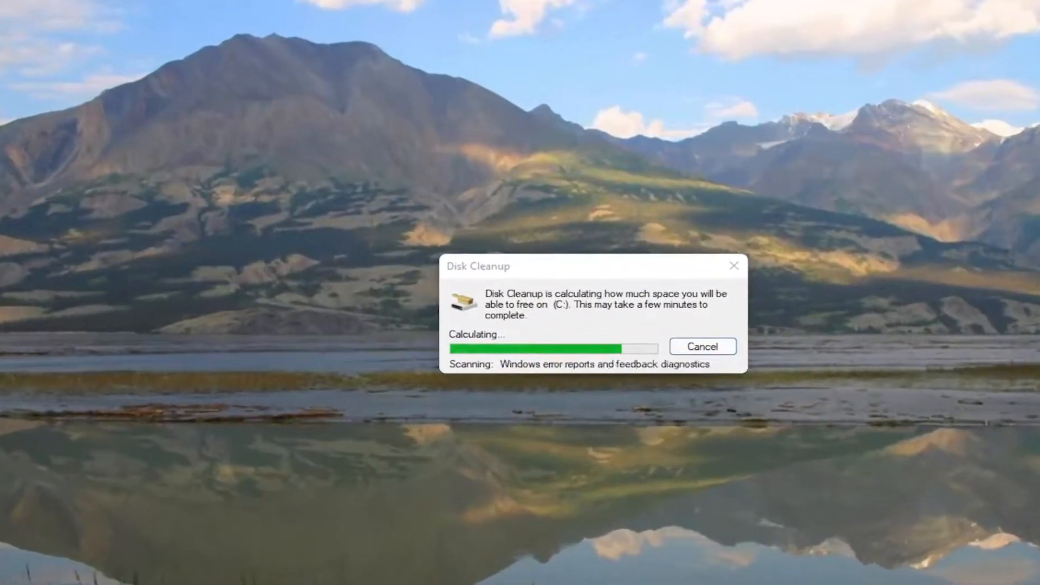
{"action": "left_click_drag", "start_coordinate": [223, 39], "coordinate": [553, 84]}
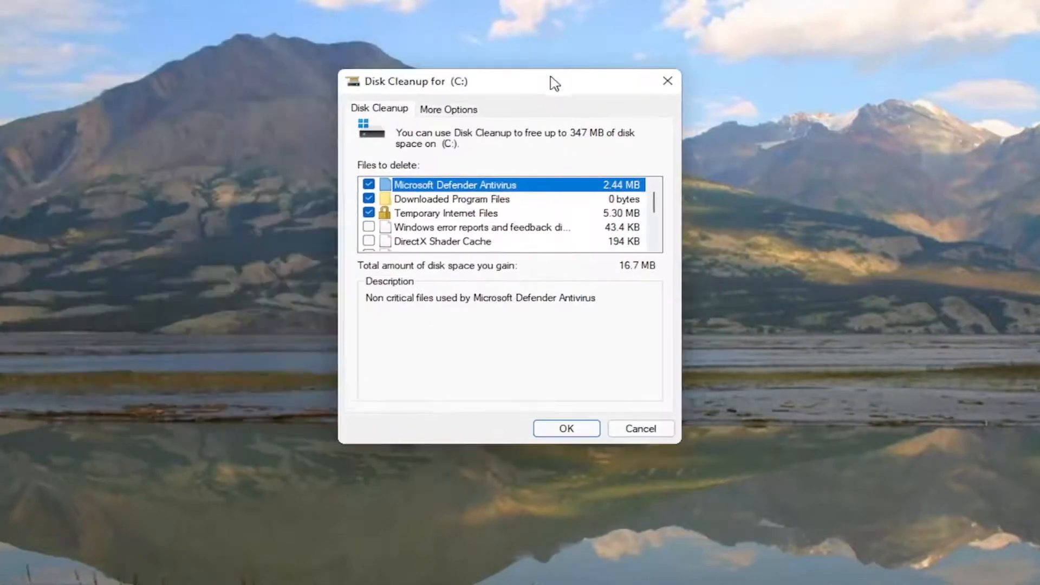
{"action": "left_click", "coordinate": [573, 432]}
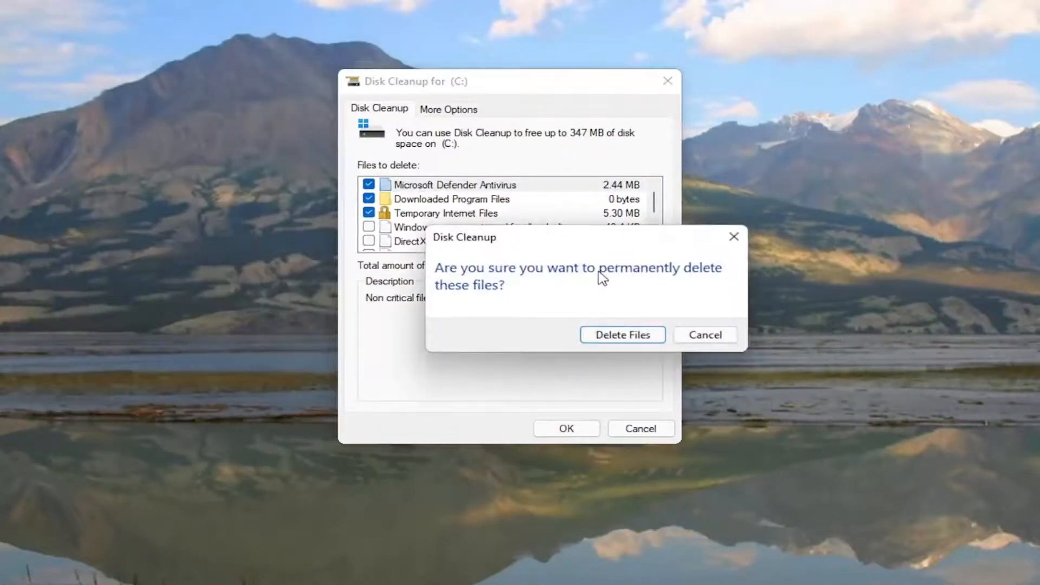
{"action": "left_click", "coordinate": [610, 336]}
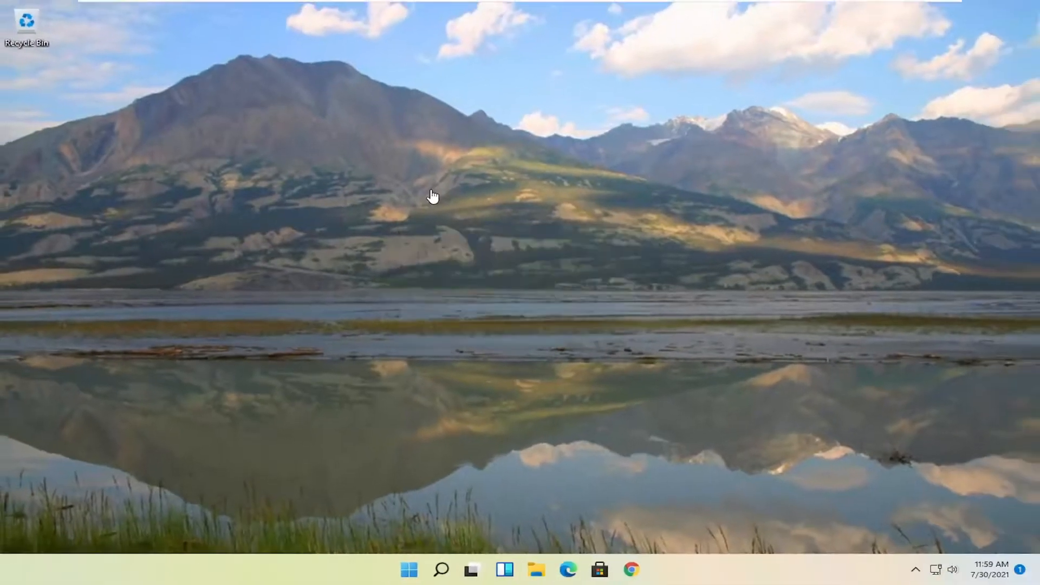
- Search Windows for "disk defra", open Defragment and Optimize Drives, optimize the C: drive and close the window
{"action": "left_click", "coordinate": [437, 560]}
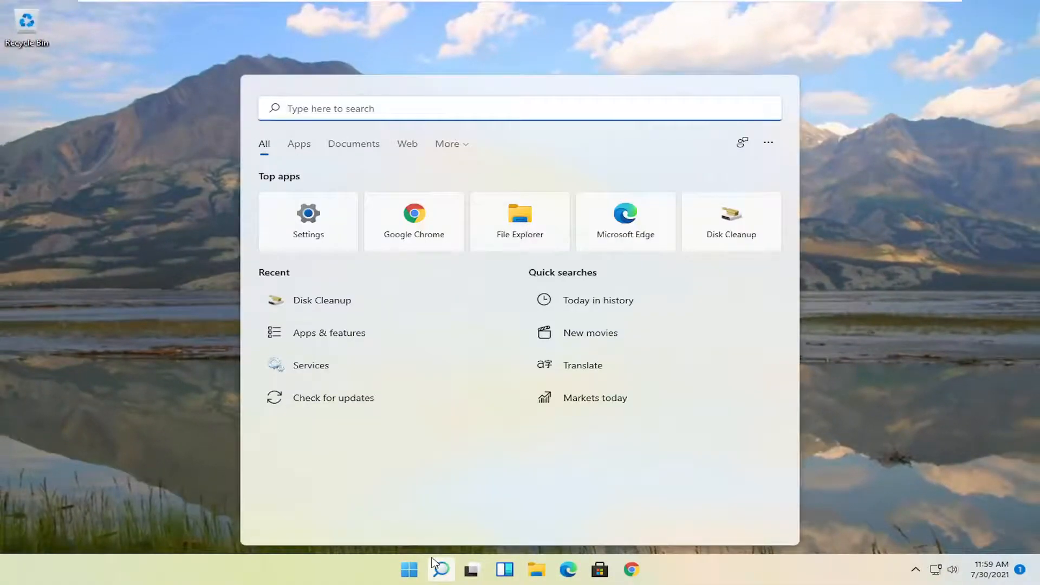
{"action": "type", "text": "d"}
{"action": "key", "text": "BackSpace"}
{"action": "type", "text": "disk defra"}
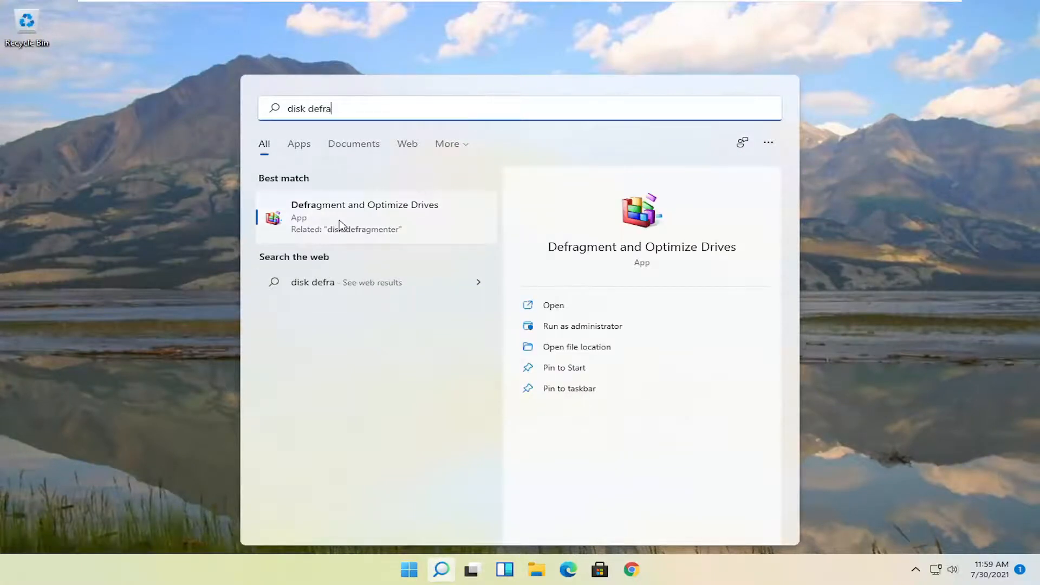
{"action": "left_click", "coordinate": [353, 211]}
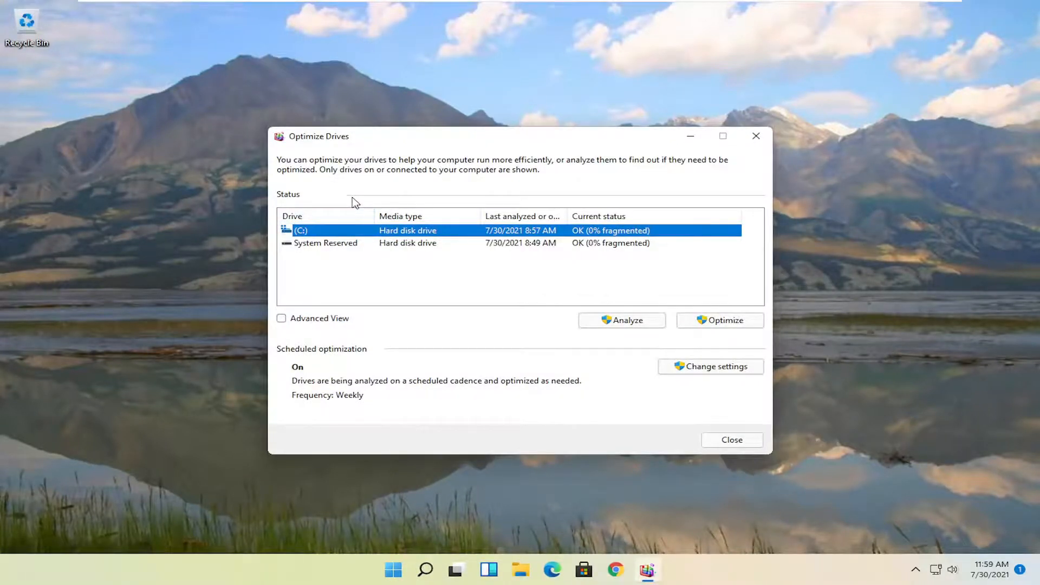
{"action": "left_click", "coordinate": [707, 323]}
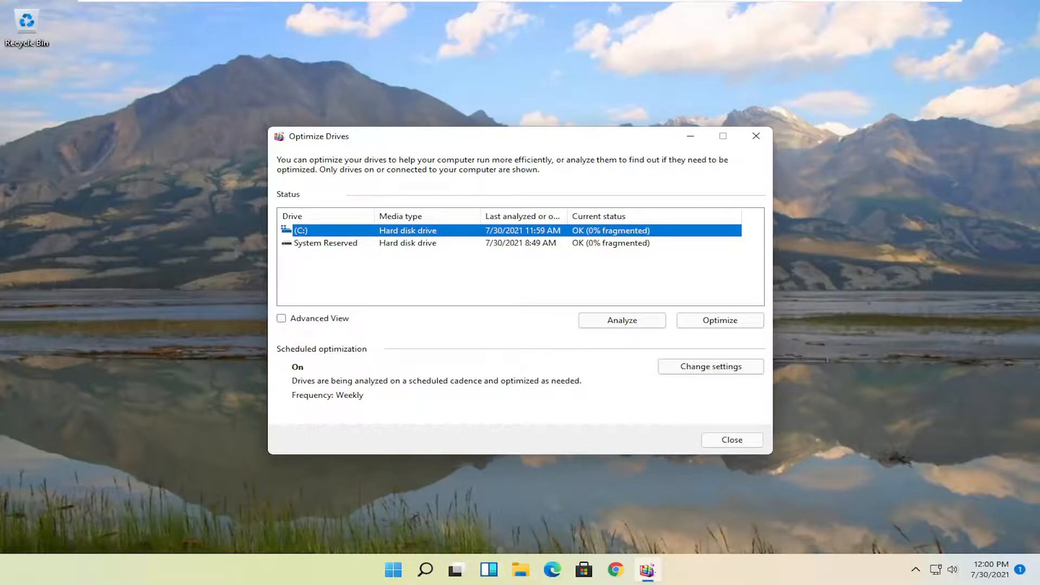
{"action": "left_click", "coordinate": [757, 136]}
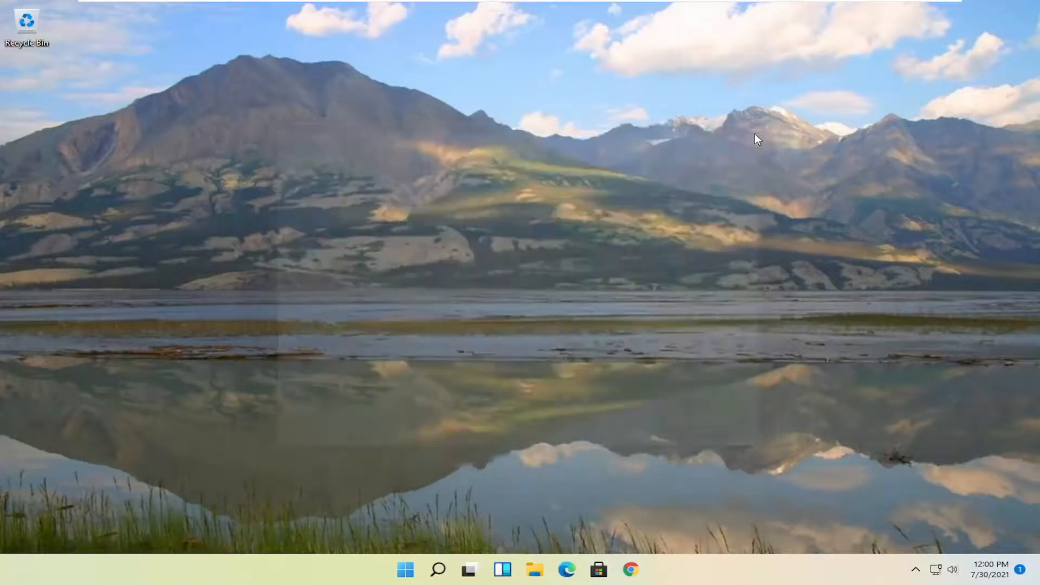
- Search Windows for "cmd" and launch Command Prompt as administrator, allowing it to make changes to the device
{"action": "left_click", "coordinate": [443, 572]}
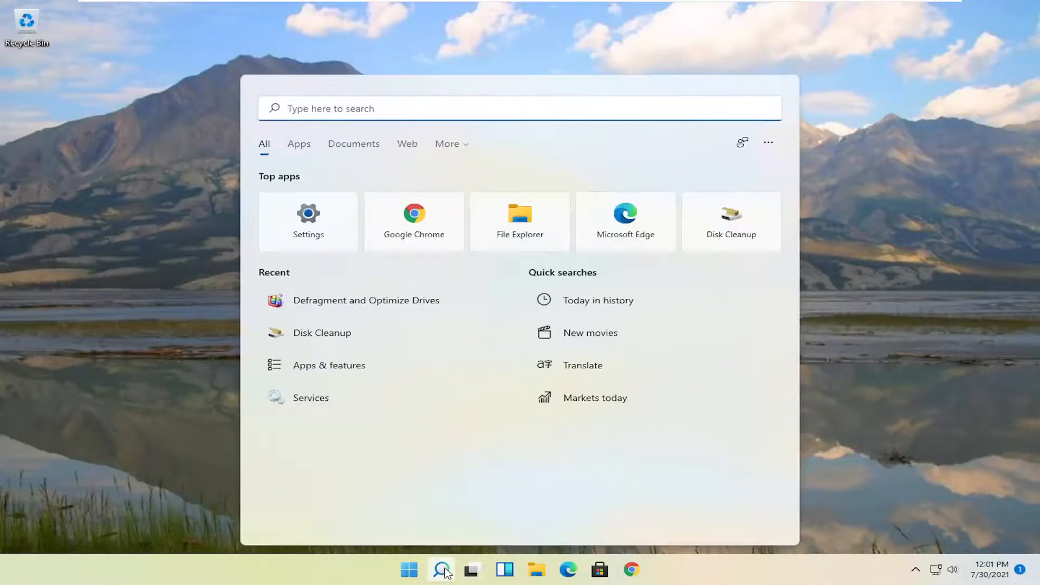
{"action": "type", "text": "cmd"}
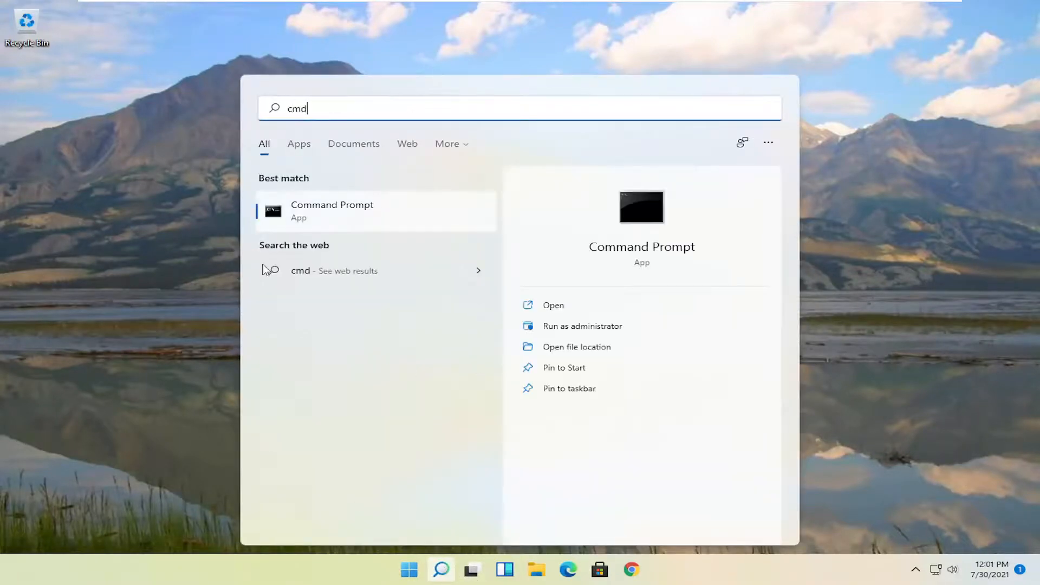
{"action": "right_click", "coordinate": [322, 220]}
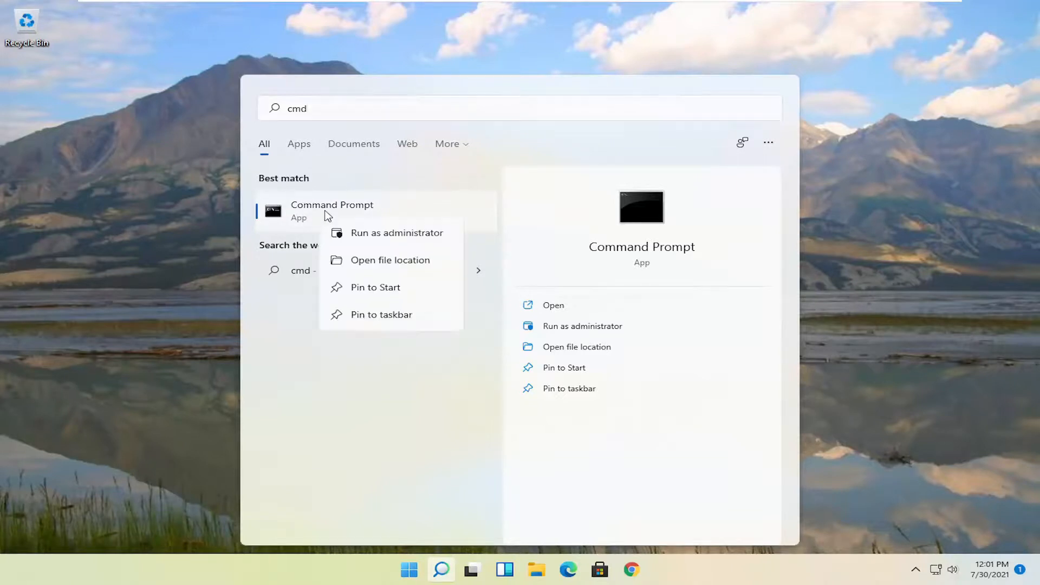
{"action": "left_click", "coordinate": [374, 234]}
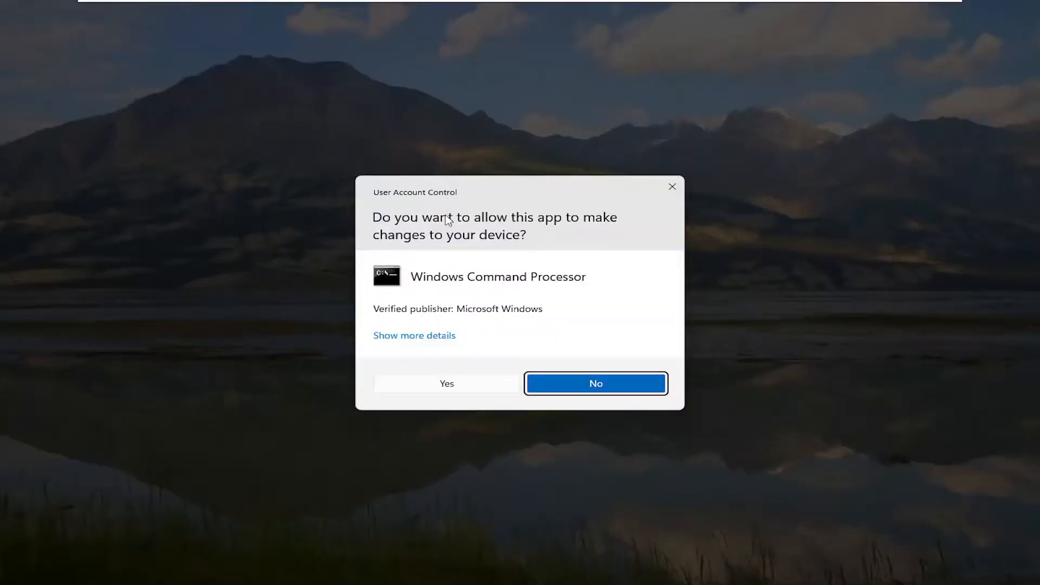
{"action": "left_click", "coordinate": [443, 384]}
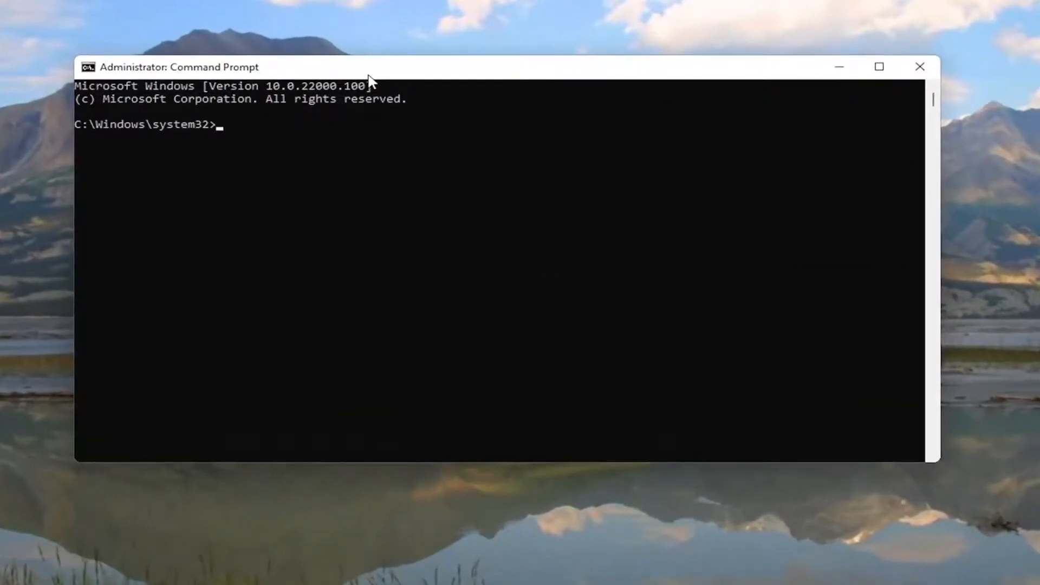
- Run the system file scan with "sfc /scannow" and close Command Prompt once the scan has finished
{"action": "type", "text": "sfc /scannow"}
{"action": "key", "text": "Return"}
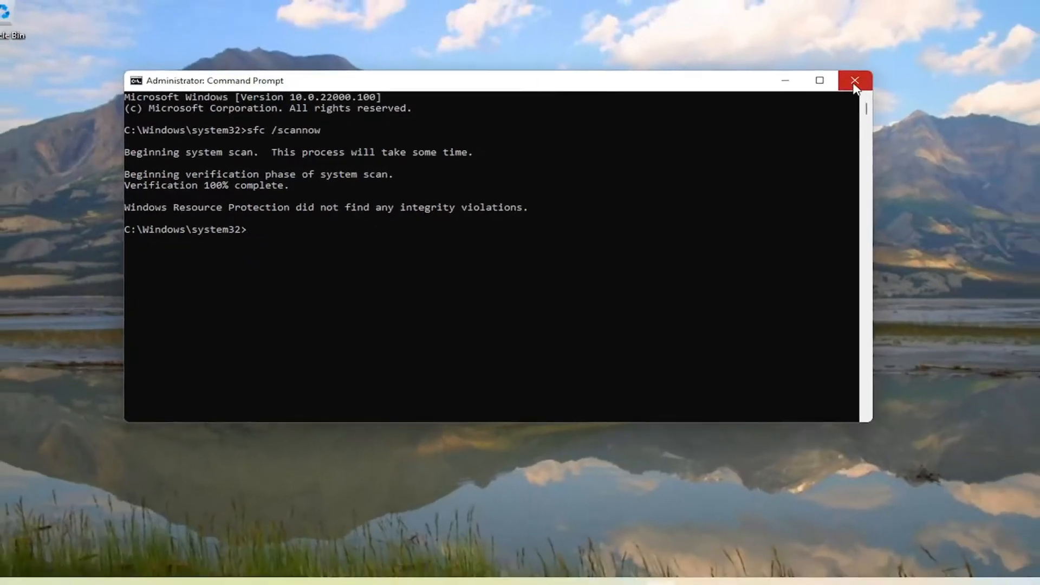
{"action": "left_click", "coordinate": [899, 71]}
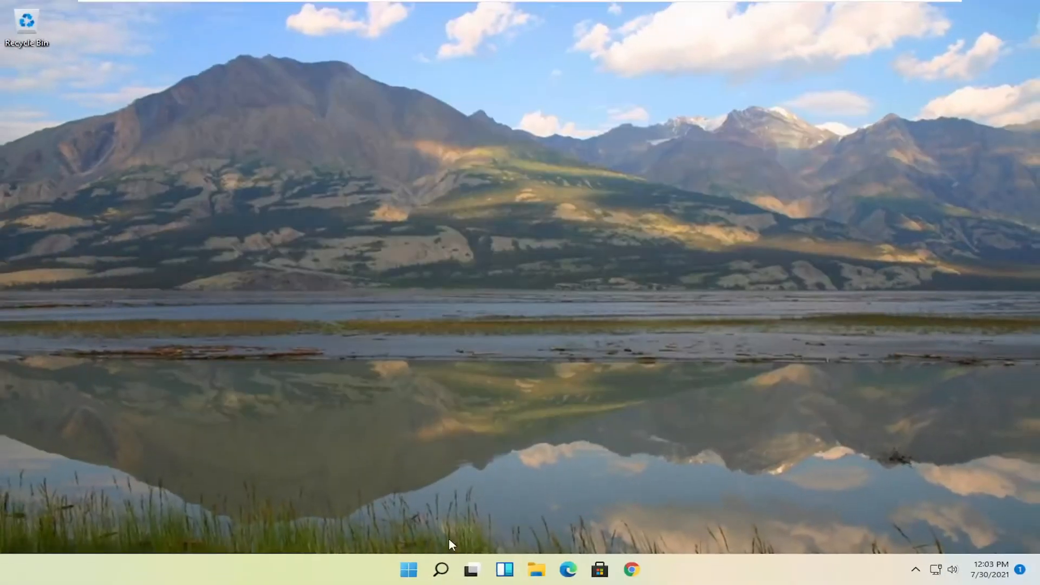
- Restart the computer
{"action": "right_click", "coordinate": [409, 570]}
{"action": "mouse_move", "coordinate": [394, 519]}
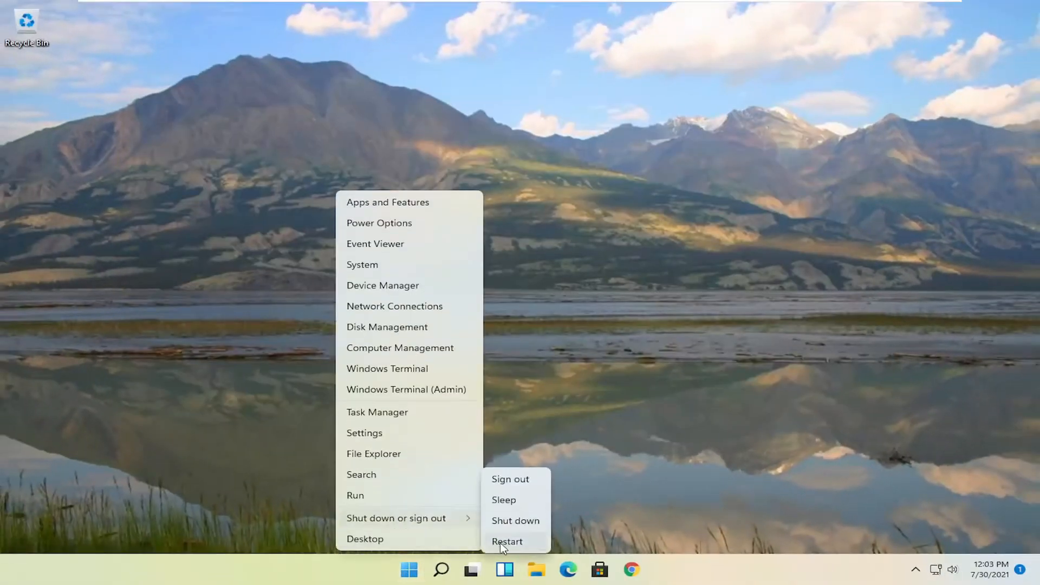
{"action": "left_click", "coordinate": [504, 539]}
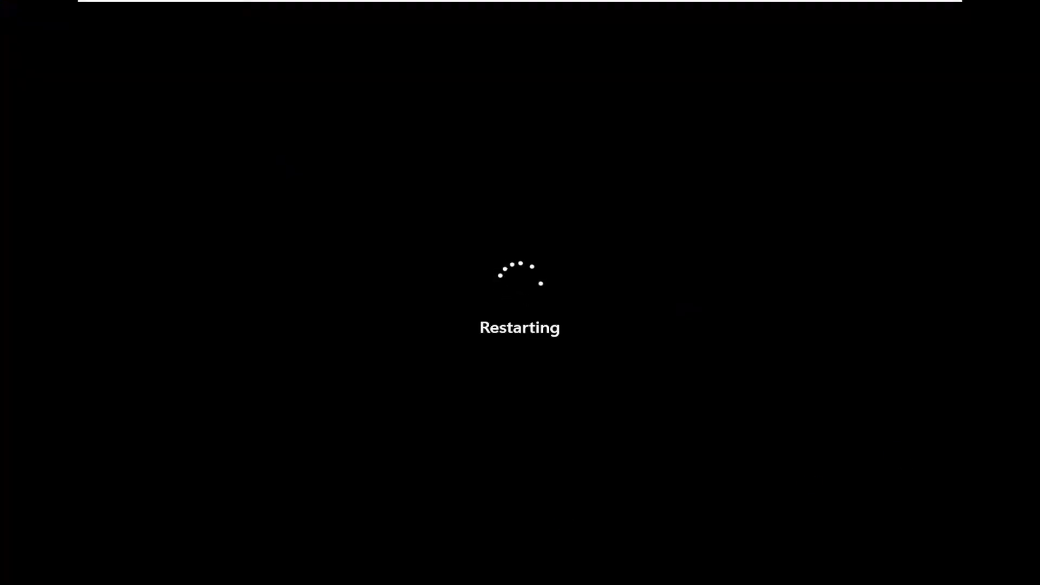